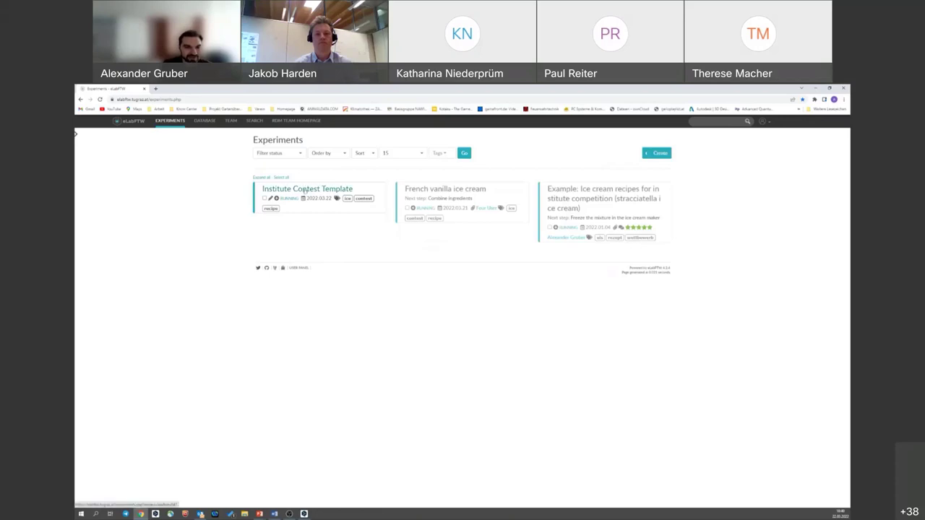
# Step: Open the Institute Contest Template experiment from the experiments list
pyautogui.click(305, 189)
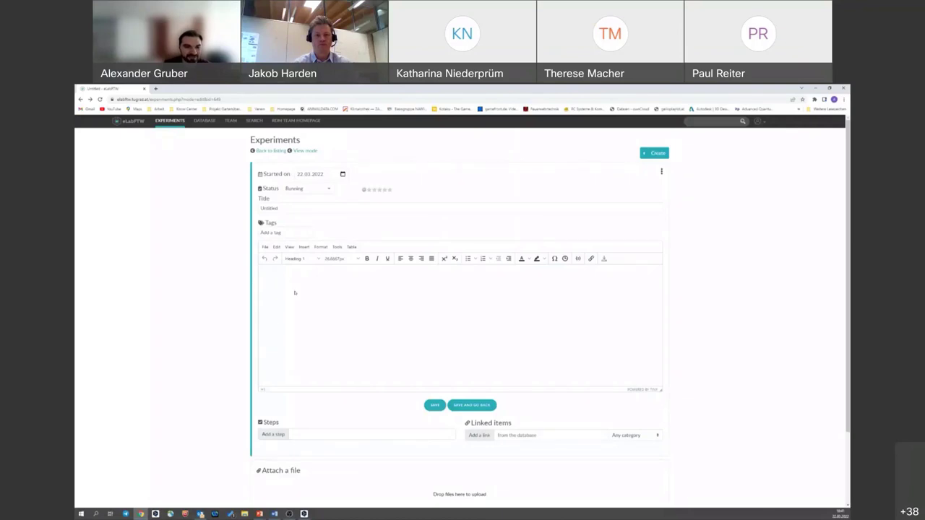
# Step: Title the new untitled experiment "Strawberry ice cream"
pyautogui.click(265, 288)
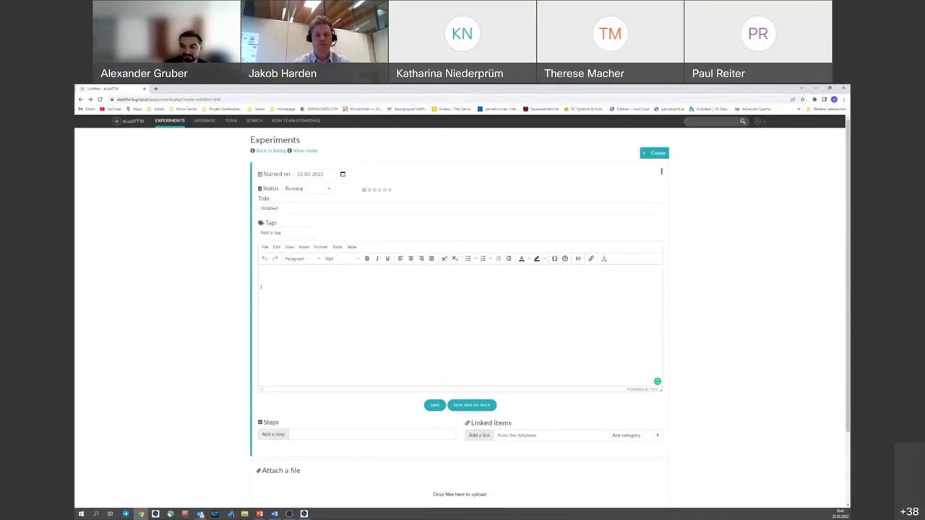
pyautogui.hotkey('alt', 'Tab')
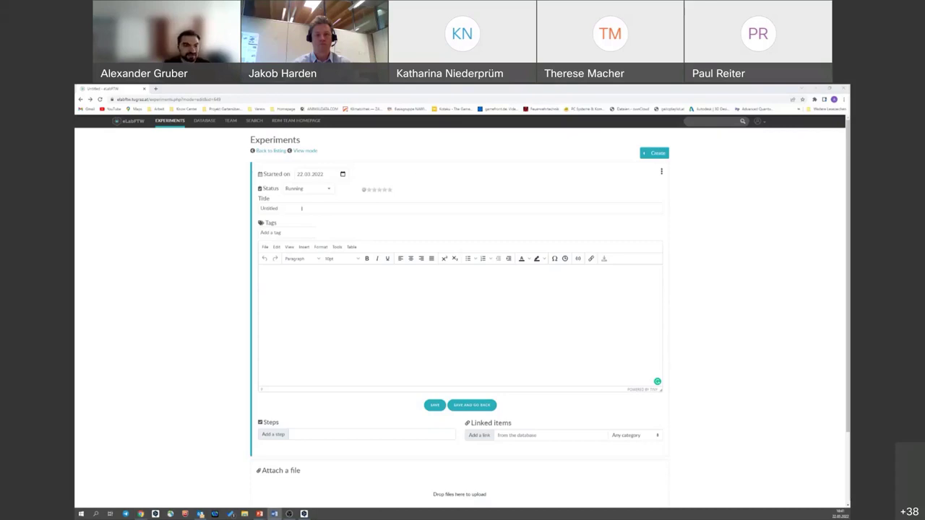
pyautogui.hotkey('alt', 'Tab')
pyautogui.write('Strawberry ice cream')
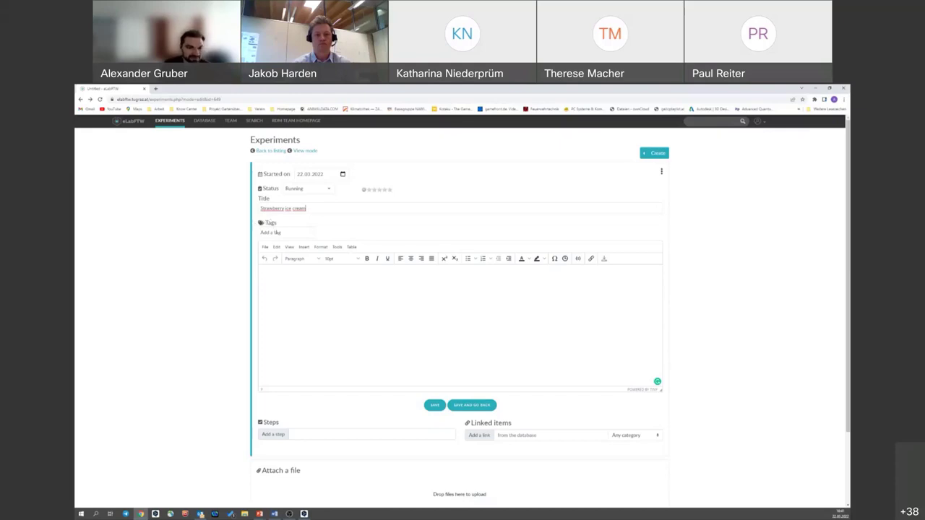
# Step: Add the tags "ice" and "contest" to the strawberry ice cream experiment
pyautogui.click(275, 232)
pyautogui.write('ice')
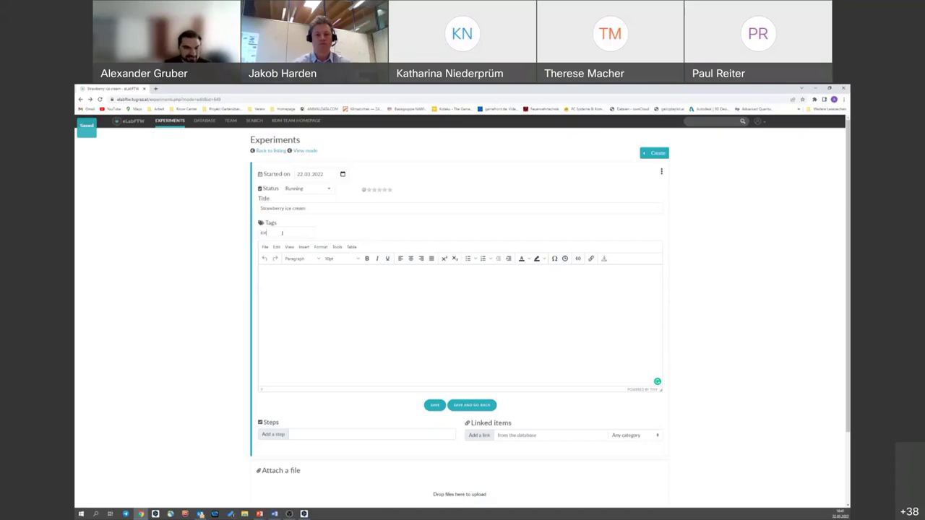
pyautogui.press('Return')
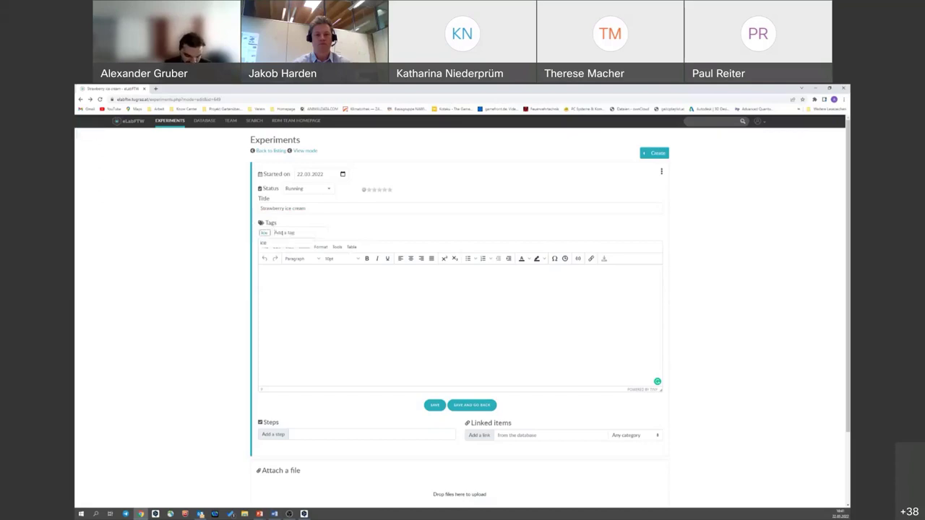
pyautogui.write('compre')
pyautogui.press('Return')
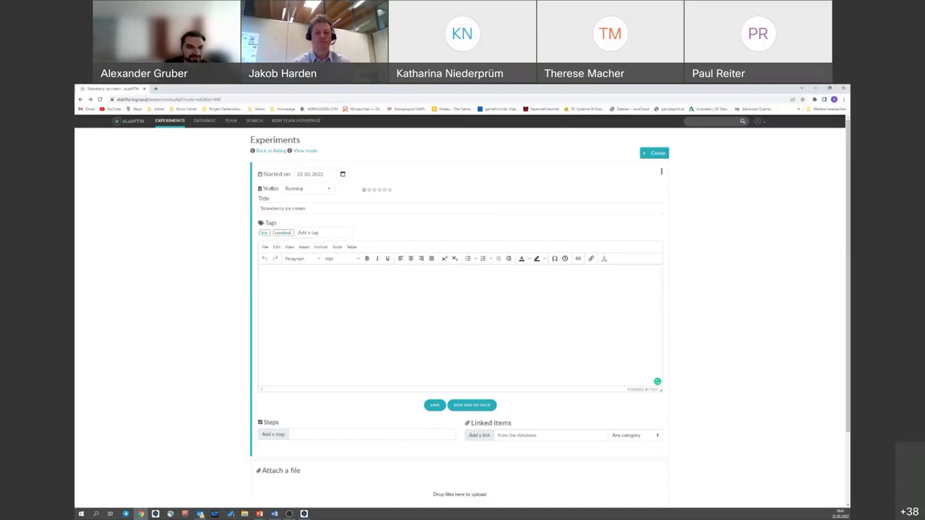
# Step: Check the available experiment statuses, keeping Running, and view the start date calendar without picking another date
pyautogui.click(323, 189)
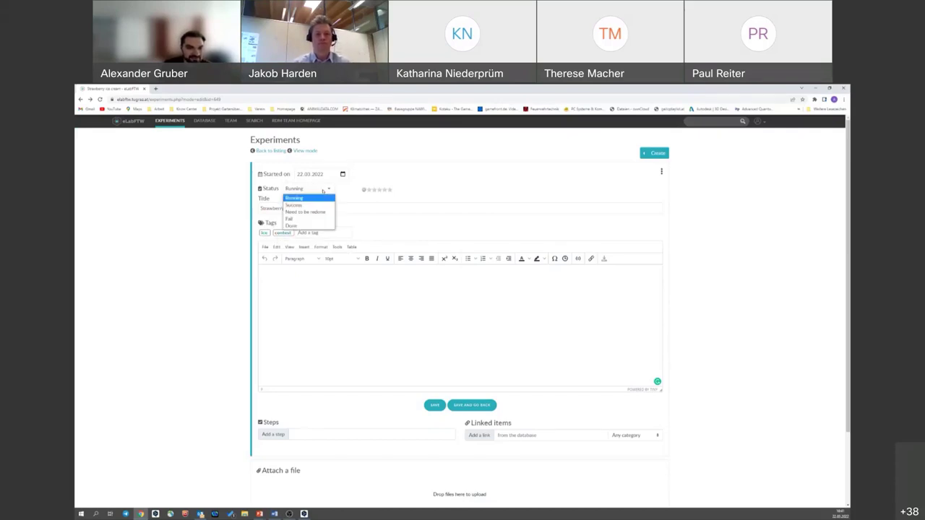
pyautogui.click(296, 198)
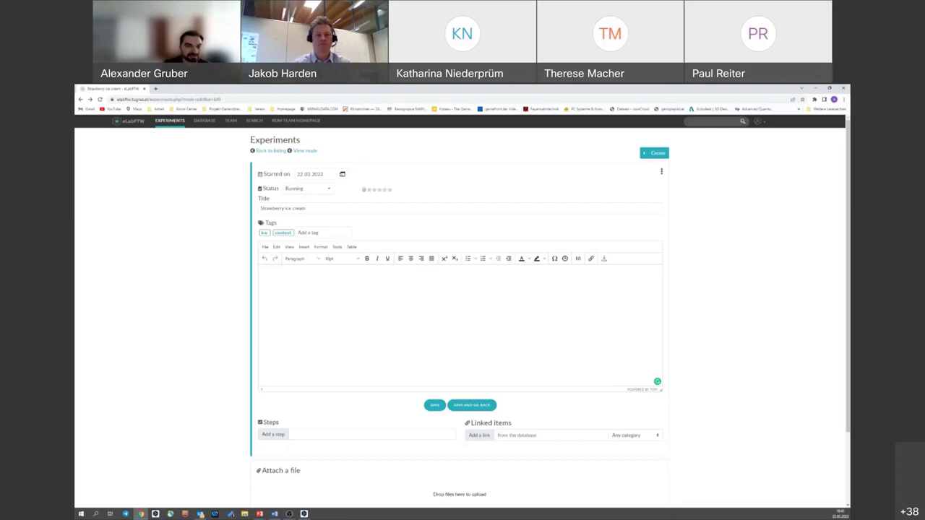
pyautogui.click(343, 174)
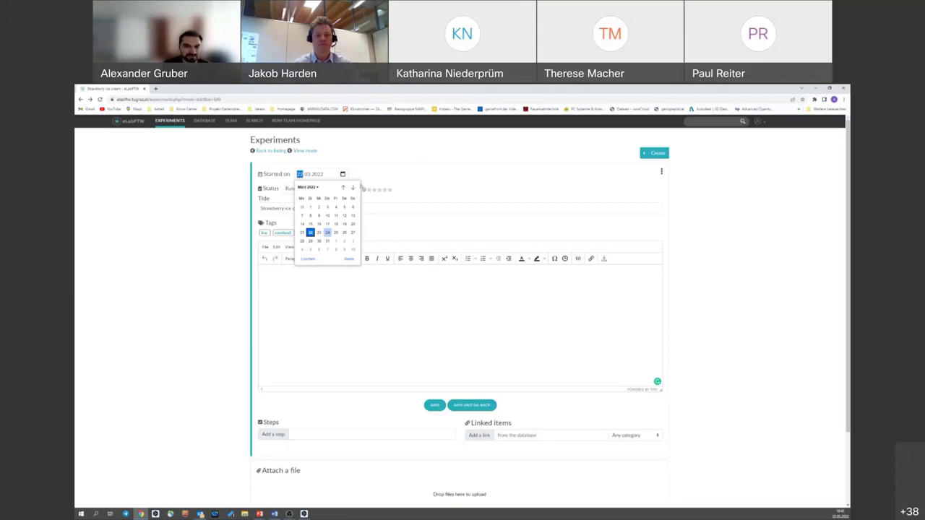
pyautogui.click(346, 182)
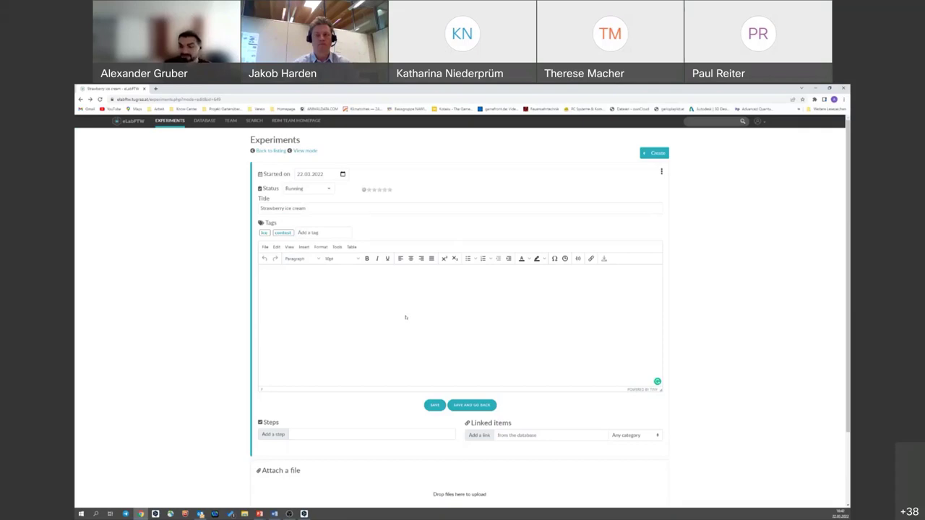
# Step: Write "Name: Strawberry ice cream" on one line as a Heading 1 at the start of the experiment's main text
pyautogui.hotkey('alt', 'Tab')
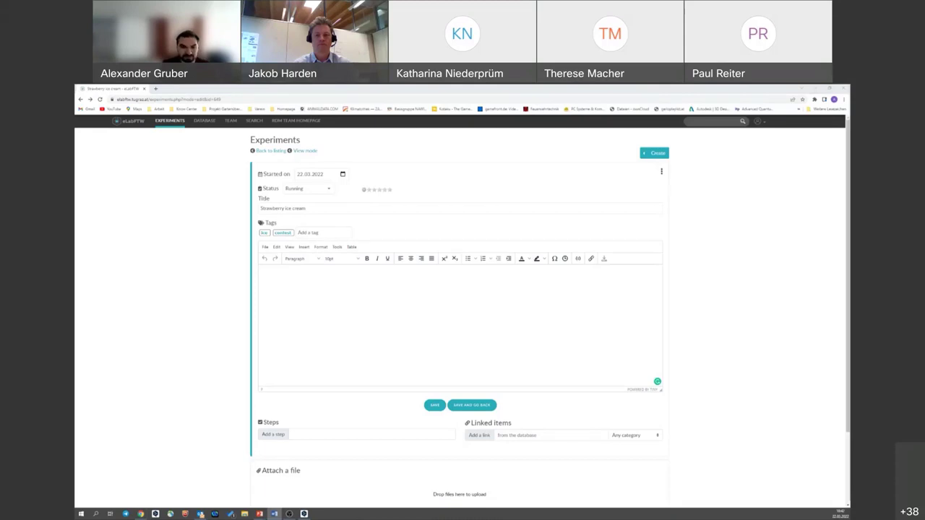
pyautogui.hotkey('alt', 'Tab')
pyautogui.hotkey('alt', 'shift', '1')
pyautogui.write('N')
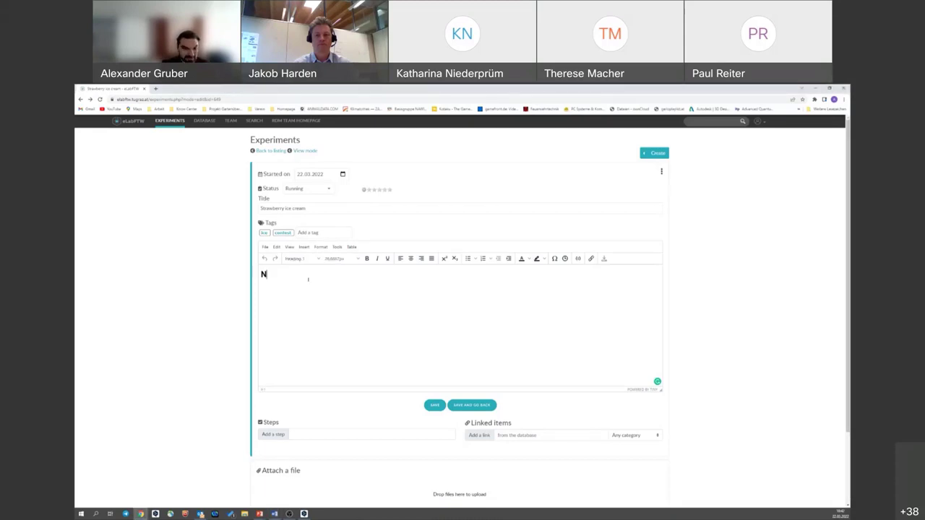
pyautogui.write('ame:')
pyautogui.press('Return')
pyautogui.write('Strawberry ice cream')
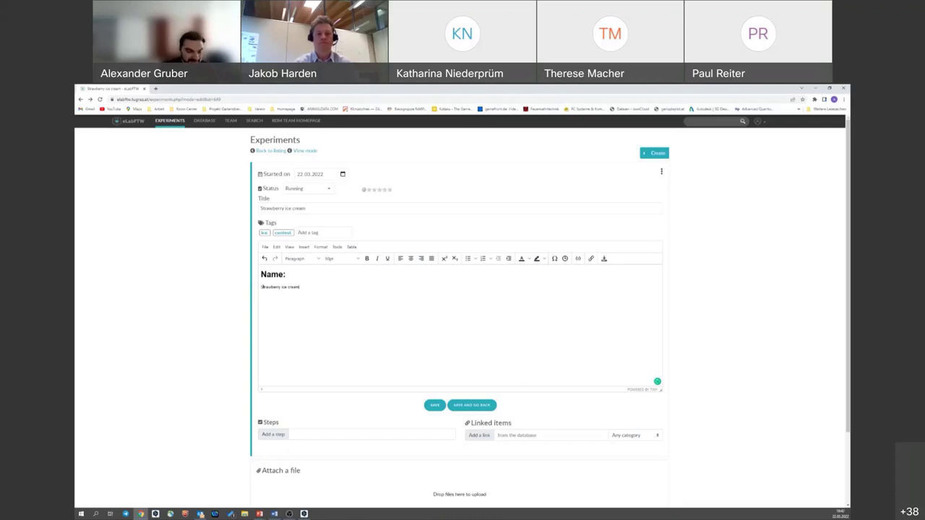
pyautogui.click(262, 287)
pyautogui.press('BackSpace')
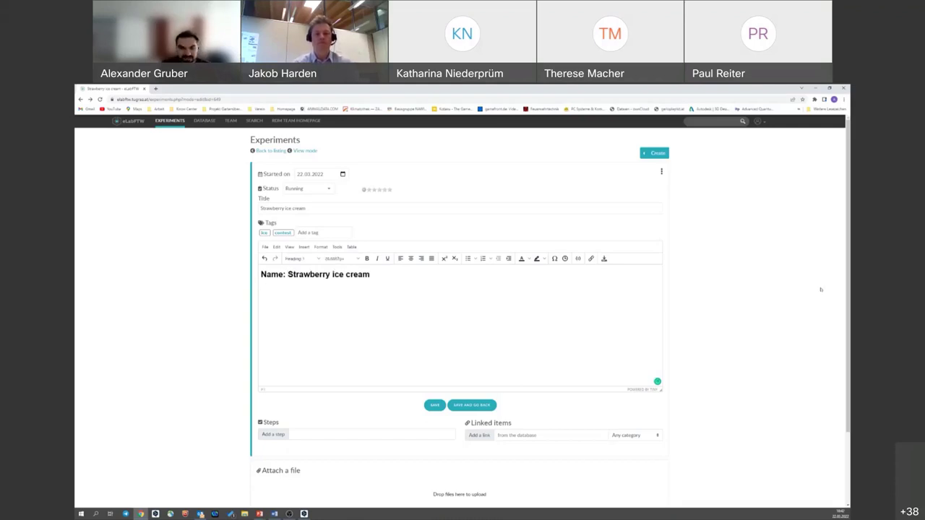
# Step: Add a "Duration:" section with bullets "Preparation Time: 20 mins" and "Cooking Time: 100 mins", and format its title as Heading 3
pyautogui.click(292, 286)
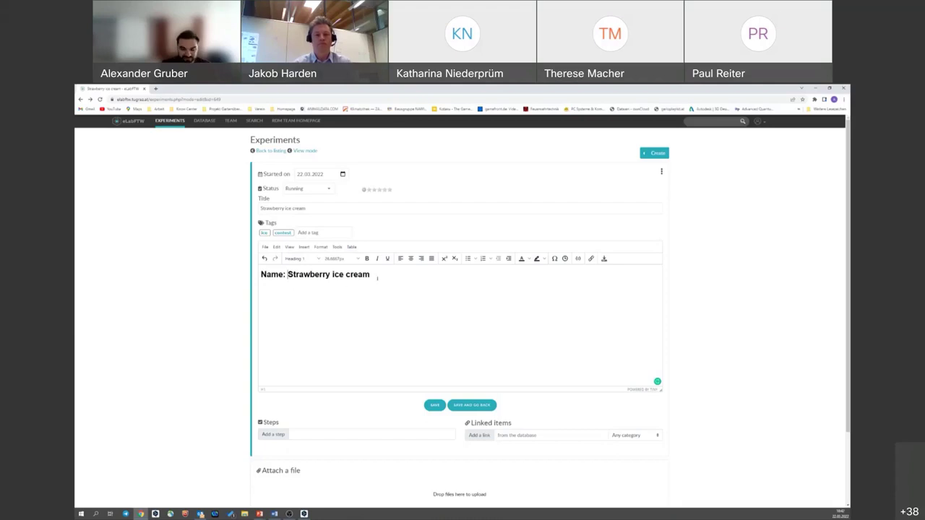
pyautogui.click(463, 291)
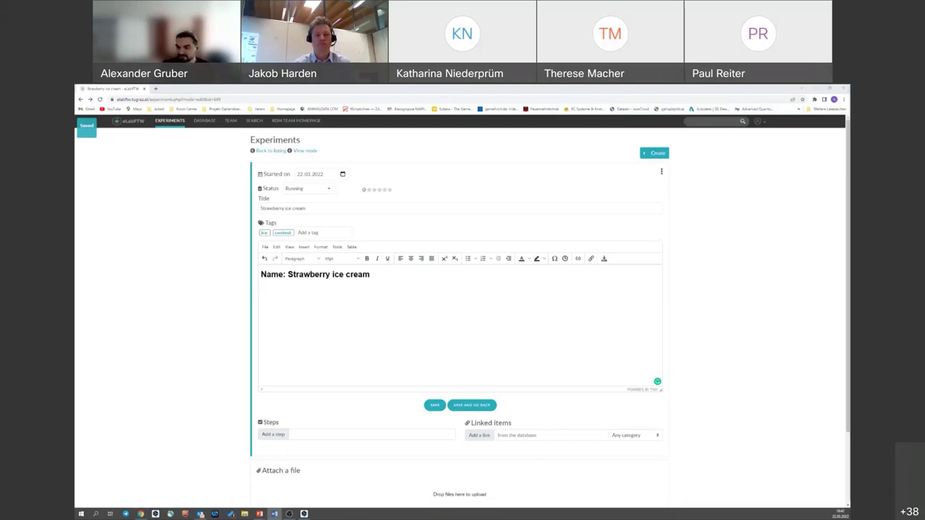
pyautogui.click(274, 292)
pyautogui.write('Duration: Preparation Time: 20 mins Cooking Time: 150 mins')
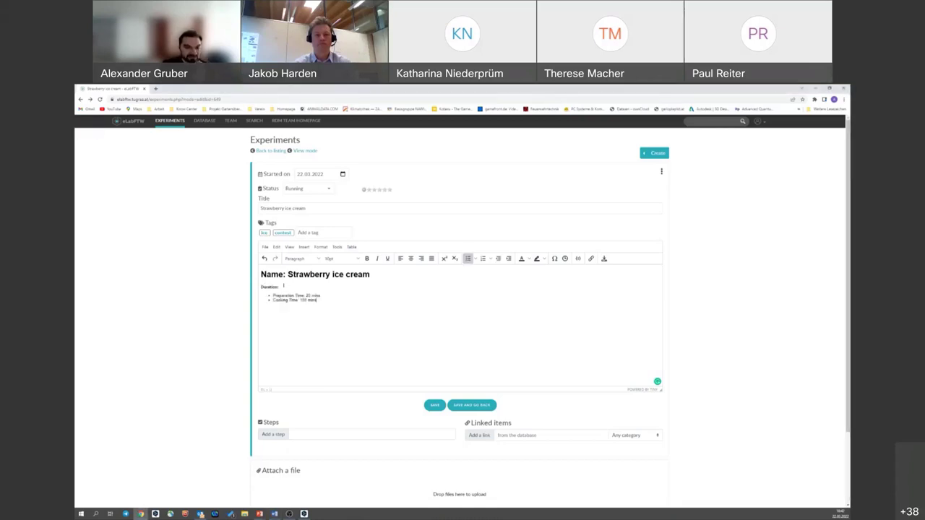
pyautogui.doubleClick(277, 287)
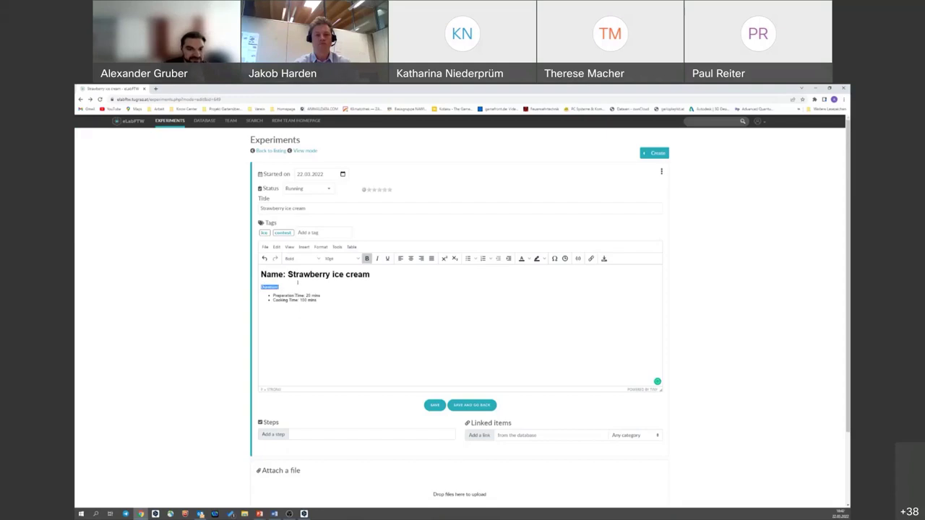
pyautogui.click(318, 259)
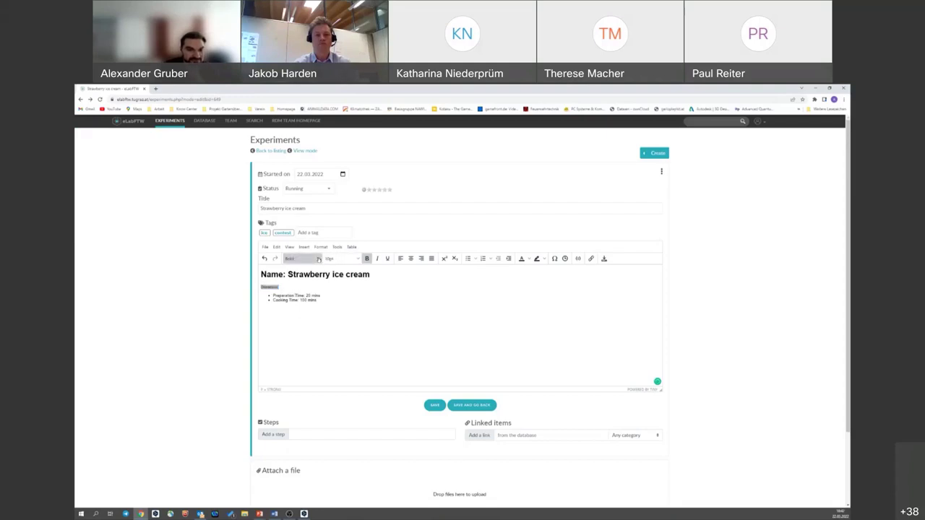
pyautogui.moveTo(315, 271)
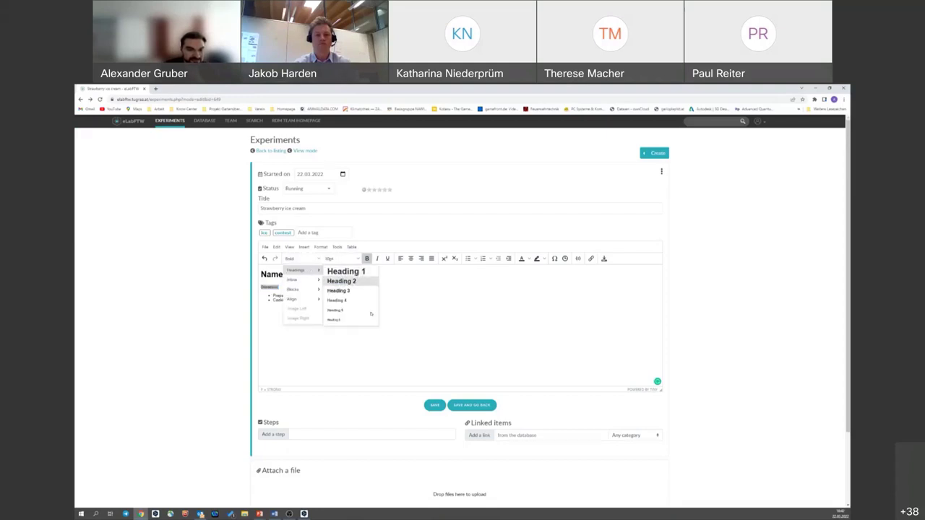
pyautogui.click(339, 290)
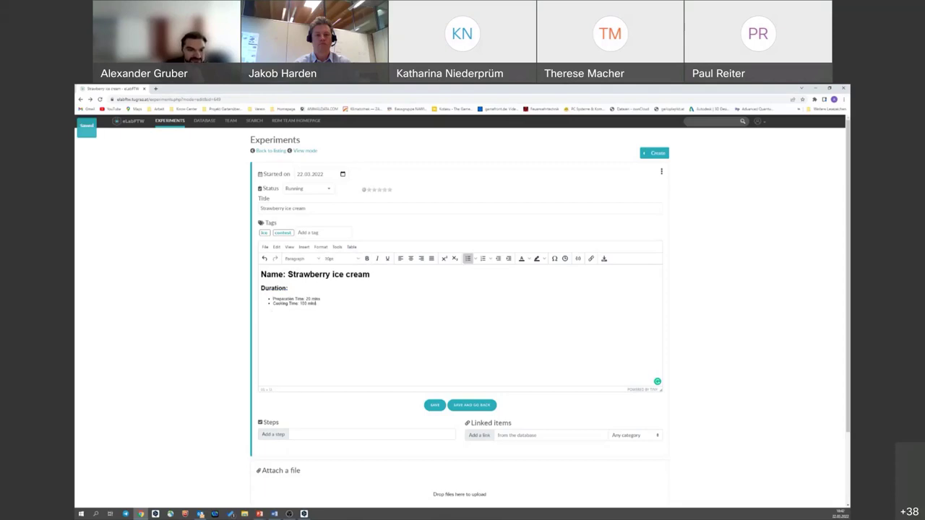
# Step: Set the font size of the two bullets under Duration to 12pt
pyautogui.moveTo(274, 300)
pyautogui.mouseDown()
pyautogui.moveTo(316, 303)
pyautogui.moveTo(273, 298)
pyautogui.mouseUp()
pyautogui.click(317, 304)
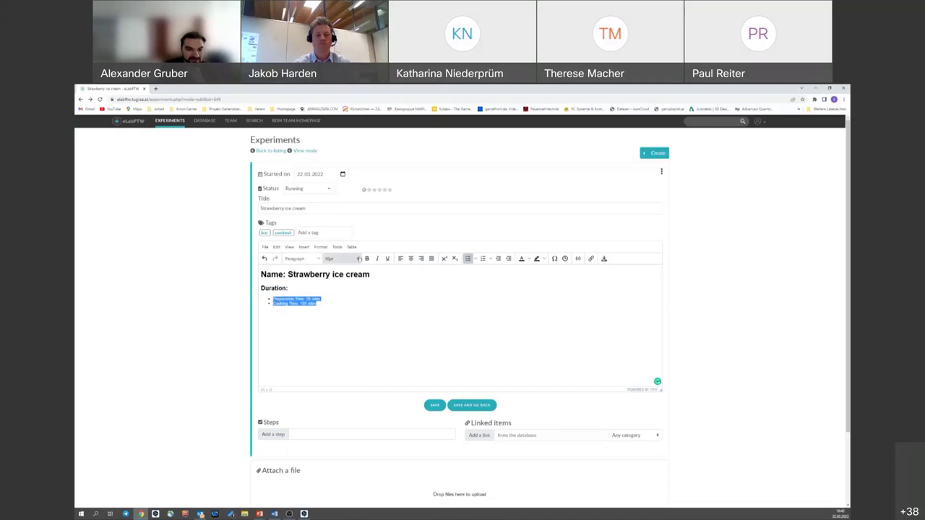
pyautogui.click(345, 260)
pyautogui.click(337, 288)
pyautogui.click(414, 336)
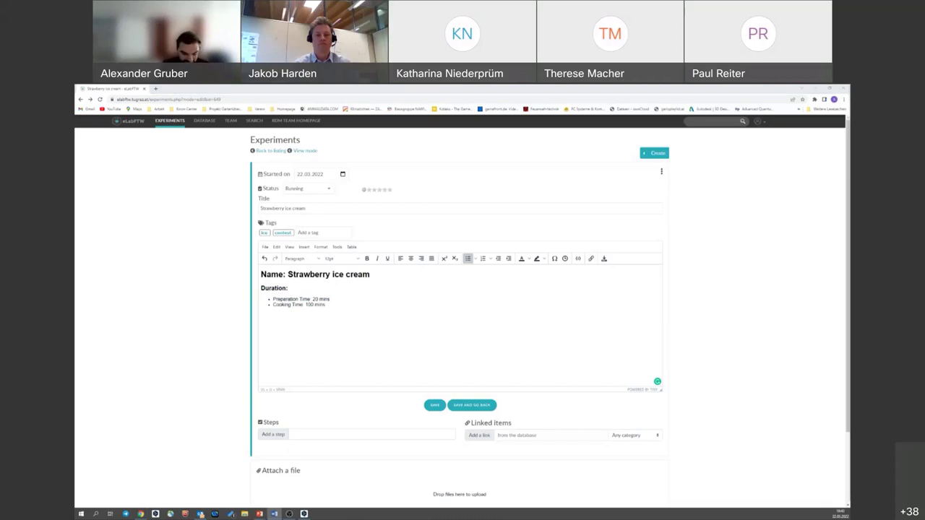
# Step: Add the recipe's "Ingredients:" section below Duration with nested bullets for the ice cream and strawberry puree, and format its title as Heading 3
pyautogui.click(342, 302)
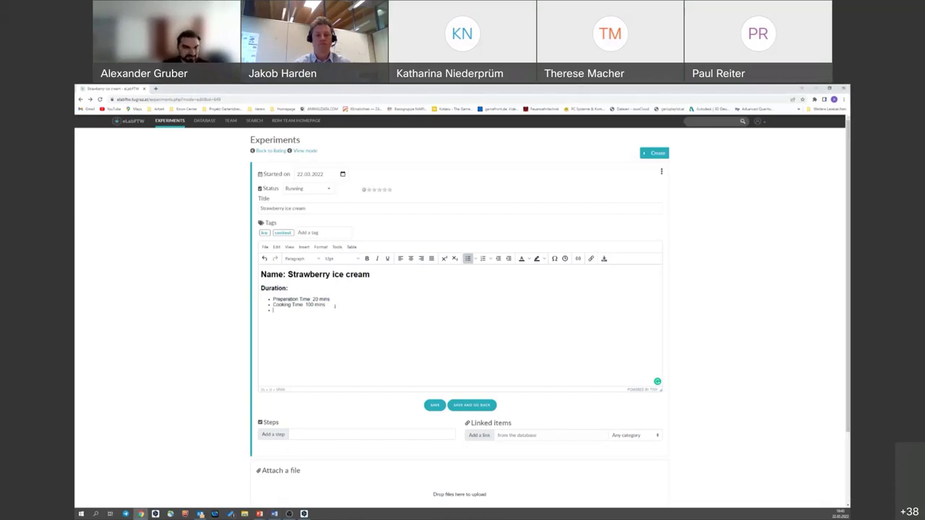
pyautogui.write('Ingredients: For the ice cream 6 large eggs yolks 100g caster sugar 475ml double cream Pinch fine salt 700ml strawberry puree, recipe follows For the strawberry puree 600g strawberries, hulled and halved 50g honey, plus more as needed 1 tbsp freshly squeezed lime, plus more if needed')
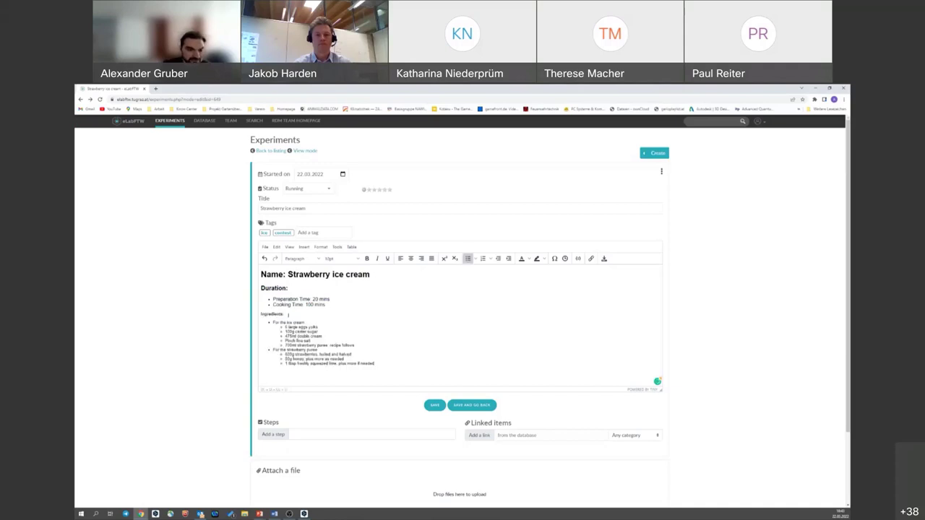
pyautogui.moveTo(258, 315); pyautogui.dragTo(284, 315)
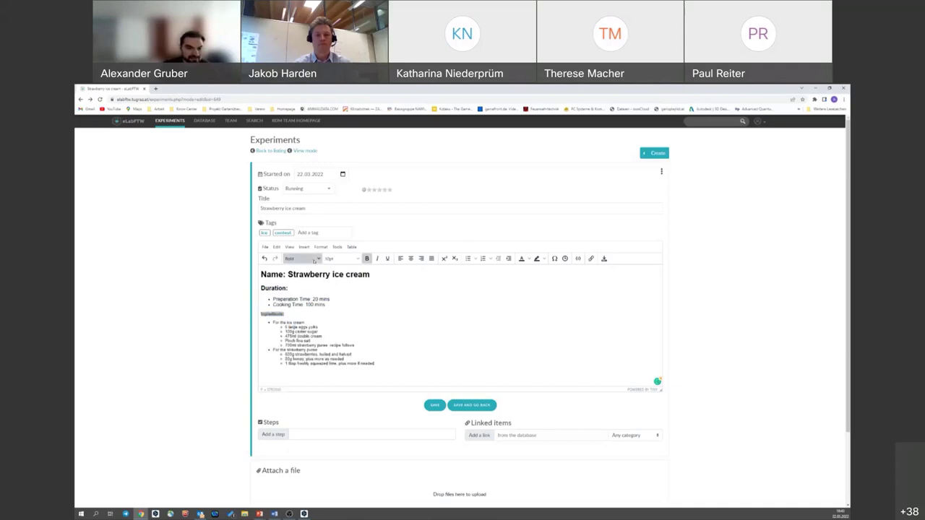
pyautogui.click(307, 258)
pyautogui.moveTo(316, 270)
pyautogui.click(347, 270)
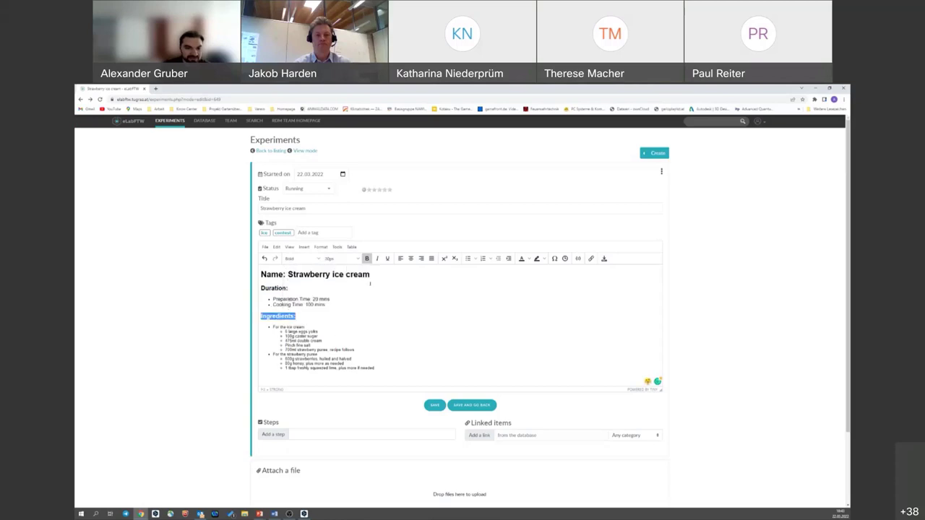
pyautogui.click(349, 306)
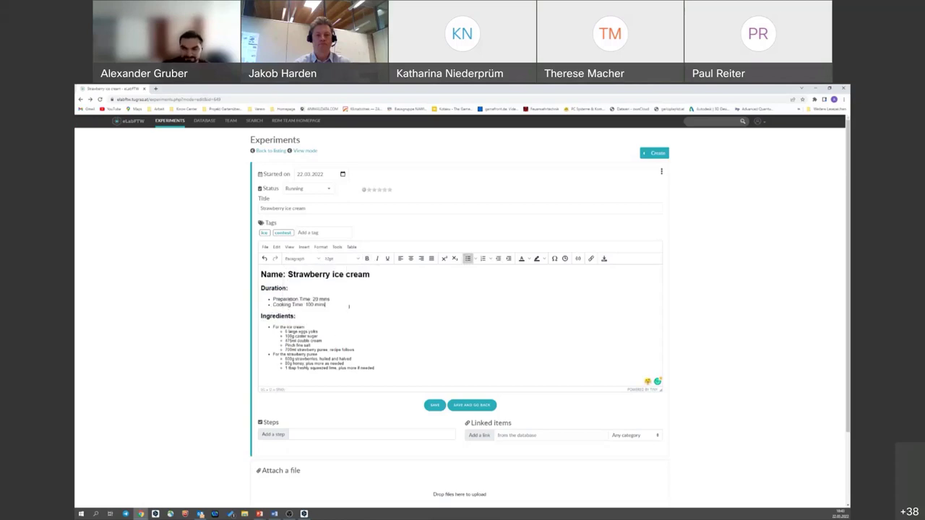
# Step: Set the font size of the whole nested ingredients list to 12pt
pyautogui.scroll(-2, 365, 318)
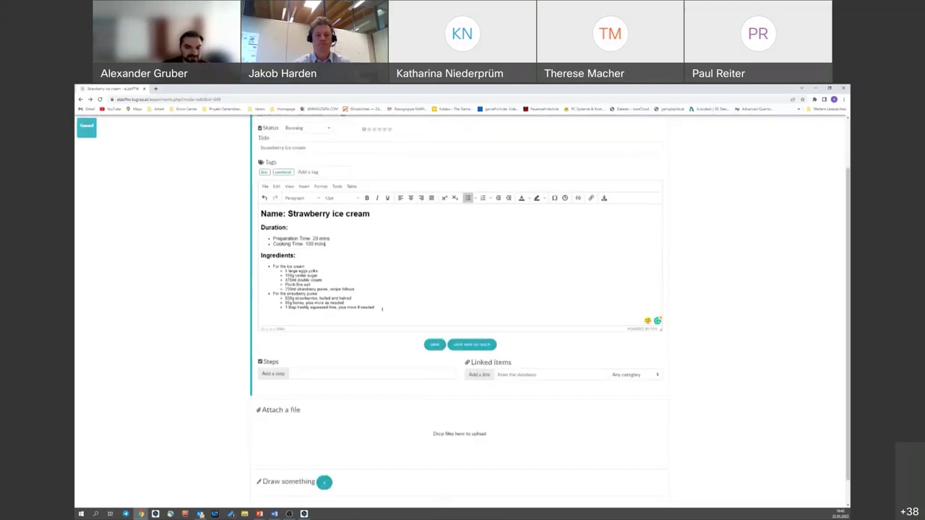
pyautogui.moveTo(375, 307); pyautogui.dragTo(273, 266)
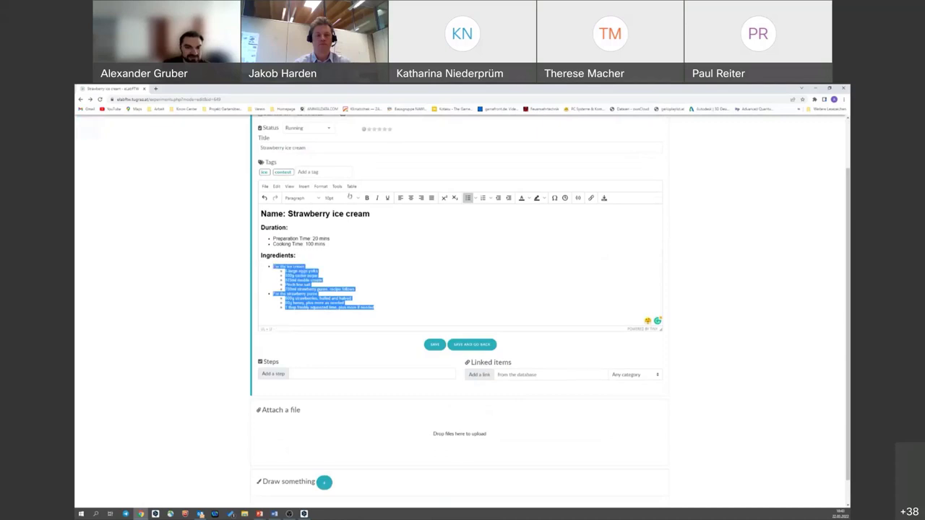
pyautogui.click(359, 198)
pyautogui.click(341, 229)
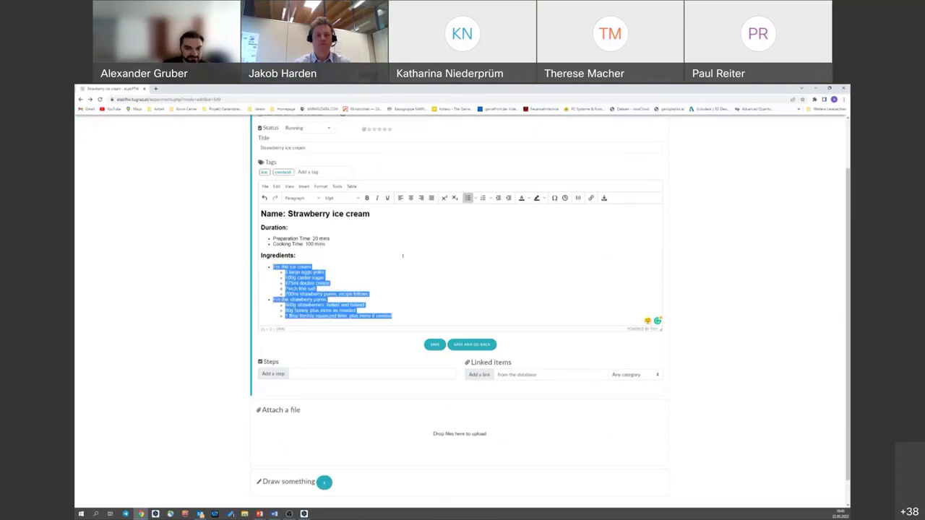
pyautogui.click(329, 272)
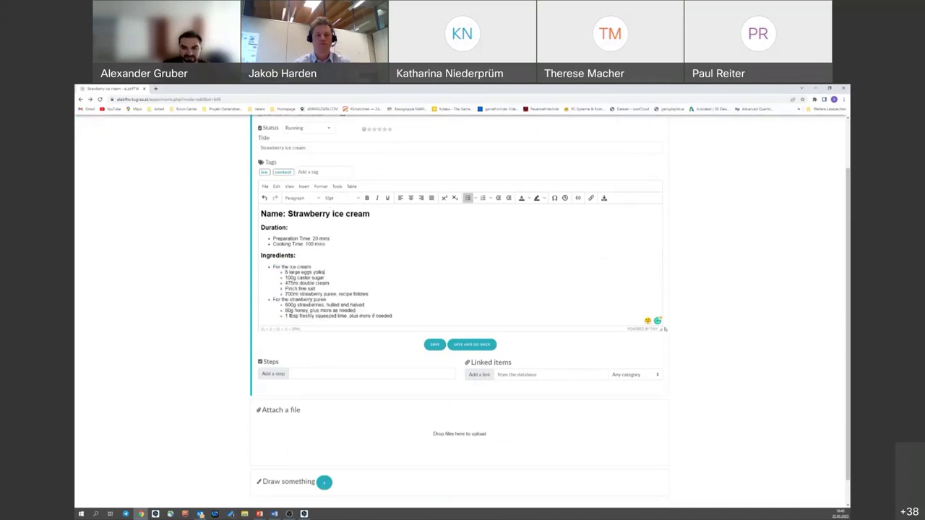
# Step: Enlarge the main text editor downward to make room below the ingredients list
pyautogui.moveTo(661, 330); pyautogui.dragTo(661, 438)
pyautogui.scroll(-2, 706, 293)
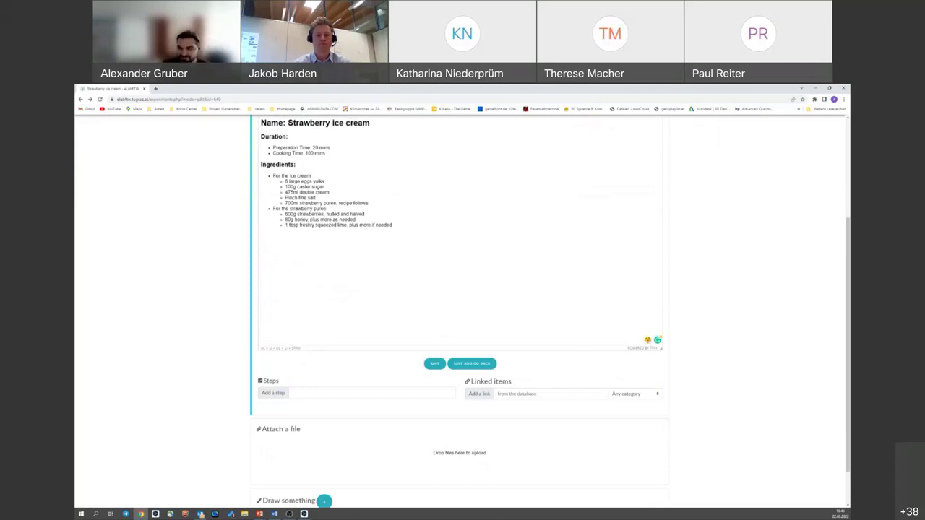
# Step: Paste the recipe's "Preparation:" section, with its numbered instructions and strawberry puree paragraphs, below the ingredients list
pyautogui.hotkey('alt', 'Tab')
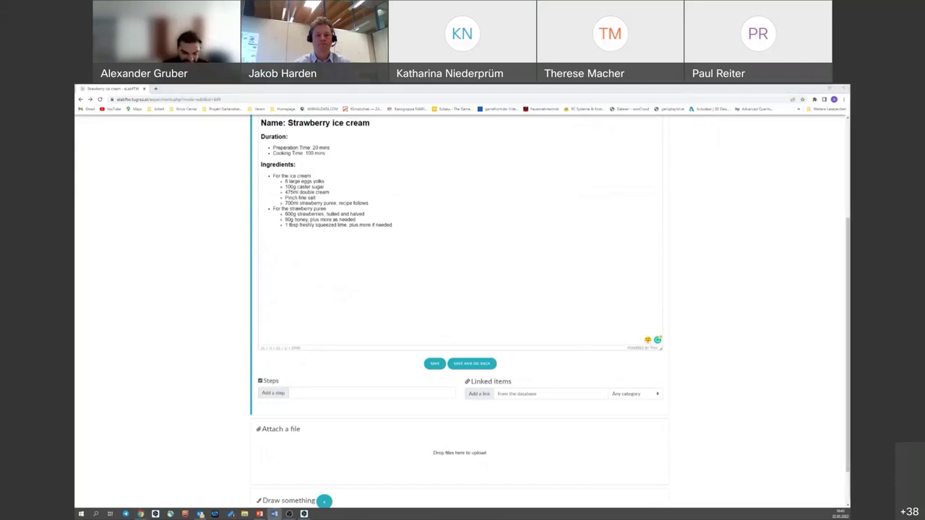
pyautogui.hotkey('alt', 'Tab')
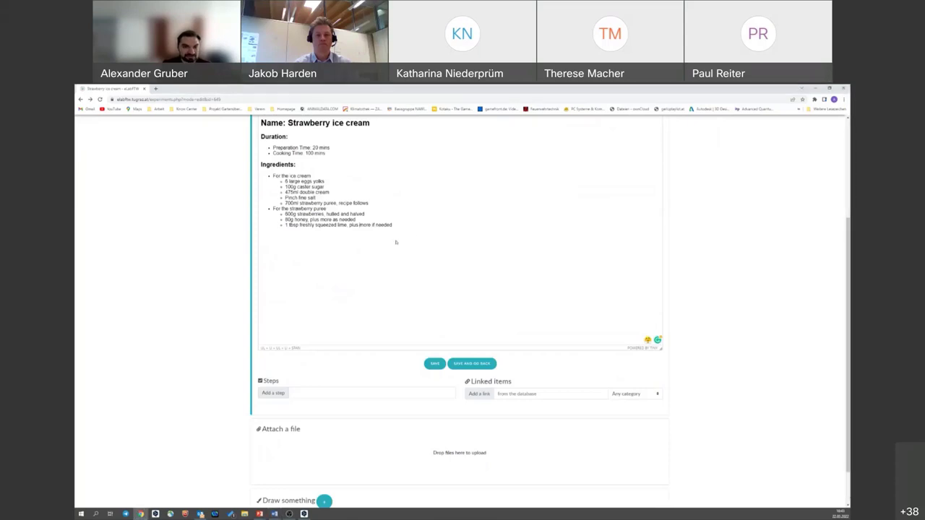
pyautogui.click(407, 228)
pyautogui.press('Return')
pyautogui.press('Return')
pyautogui.press('BackSpace')
pyautogui.write('d')
pyautogui.press('Return')
pyautogui.press('Return')
pyautogui.press('Return')
pyautogui.hotkey('ctrl', 'v')
# Step: Format the "Preparation:" title as Heading 3
pyautogui.moveTo(316, 242); pyautogui.dragTo(285, 234)
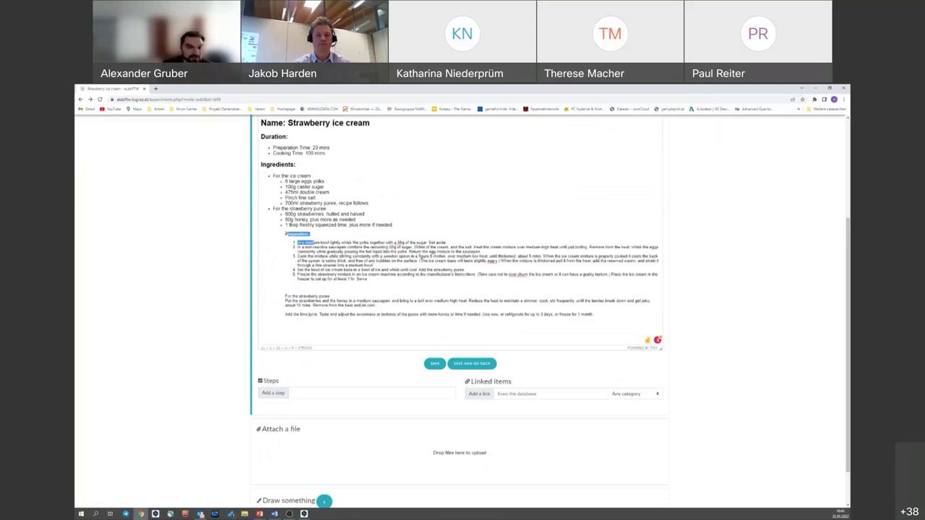
pyautogui.doubleClick(298, 233)
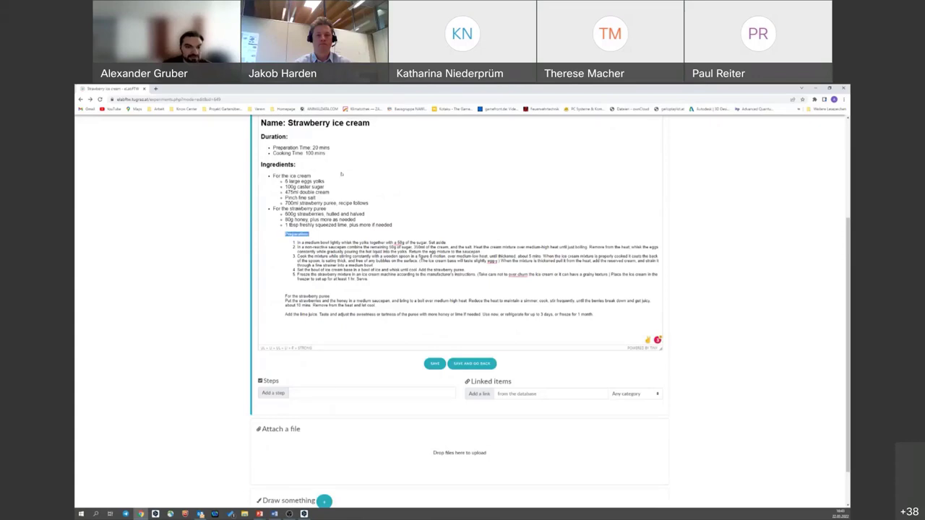
pyautogui.scroll(3, 341, 174)
pyautogui.click(297, 259)
pyautogui.moveTo(309, 275)
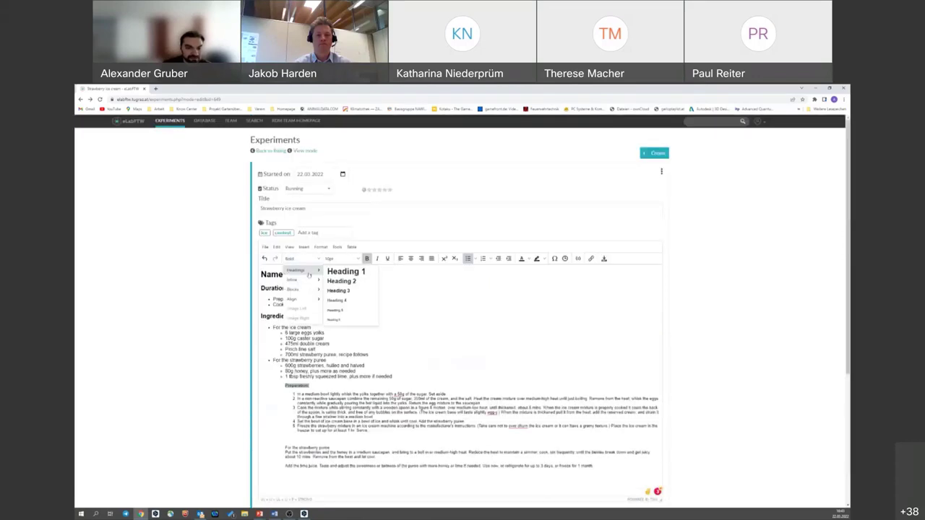
pyautogui.click(341, 282)
pyautogui.scroll(-2, 463, 304)
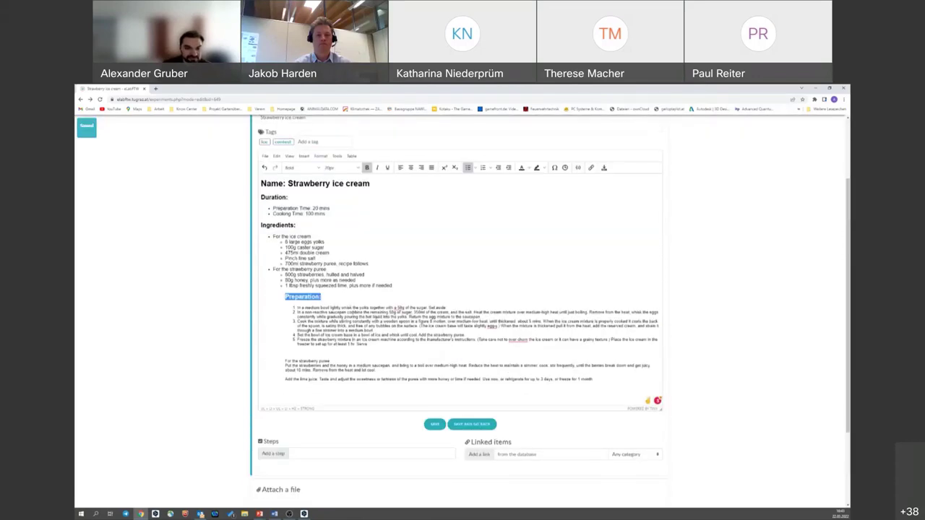
# Step: Set the font size of the five numbered preparation instructions to 12pt
pyautogui.click(376, 345)
pyautogui.moveTo(376, 344); pyautogui.dragTo(297, 307)
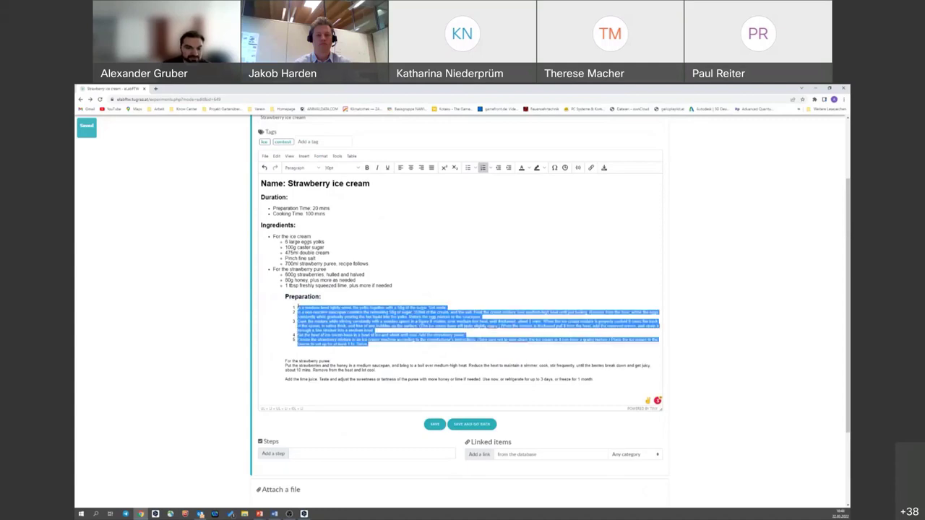
pyautogui.click(330, 167)
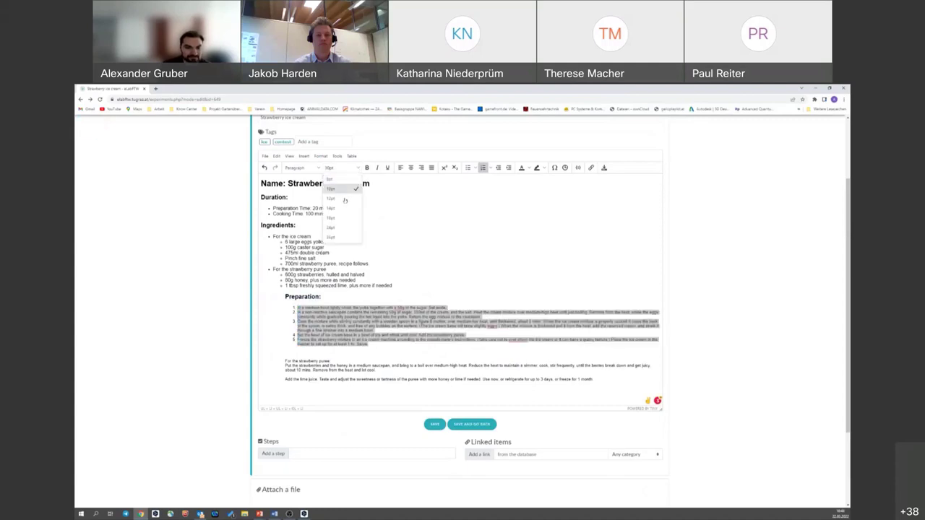
pyautogui.click(332, 189)
pyautogui.click(274, 269)
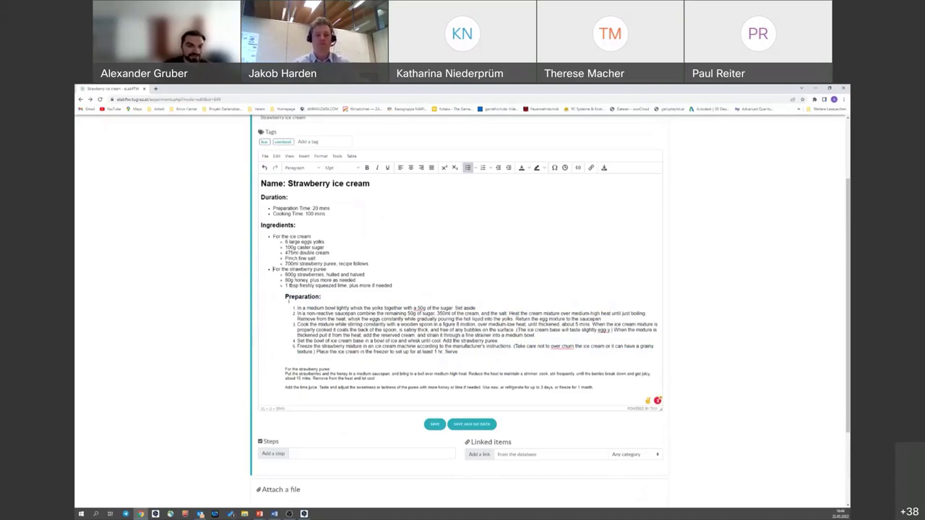
# Step: Set the font size of the strawberry puree title and paragraphs below the numbered instructions to 12pt
pyautogui.scroll(-2, 609, 321)
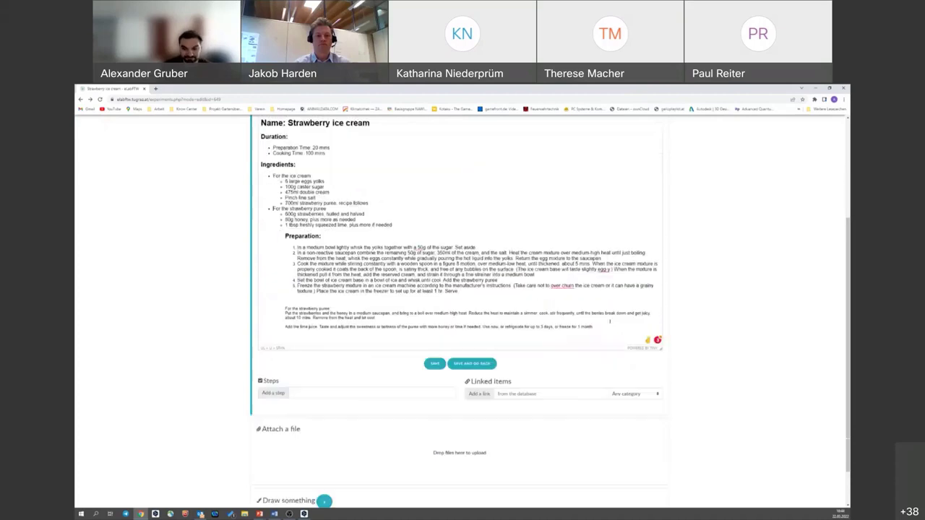
pyautogui.moveTo(600, 326); pyautogui.dragTo(285, 308)
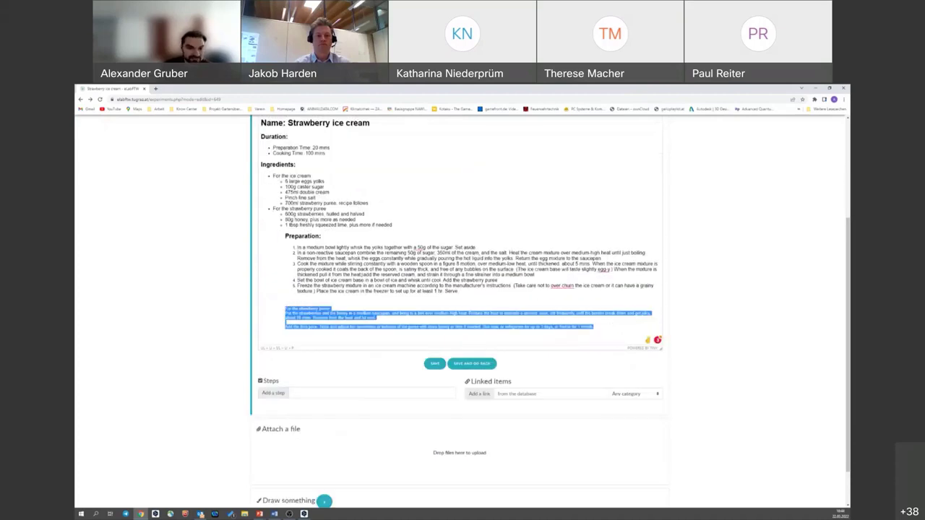
pyautogui.scroll(4, 329, 236)
pyautogui.click(329, 226)
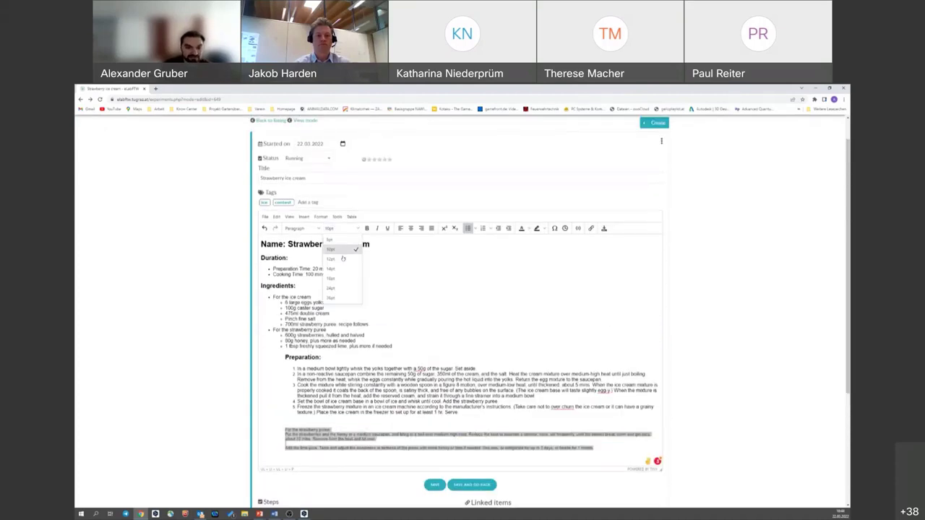
pyautogui.click(336, 261)
pyautogui.scroll(-3, 403, 361)
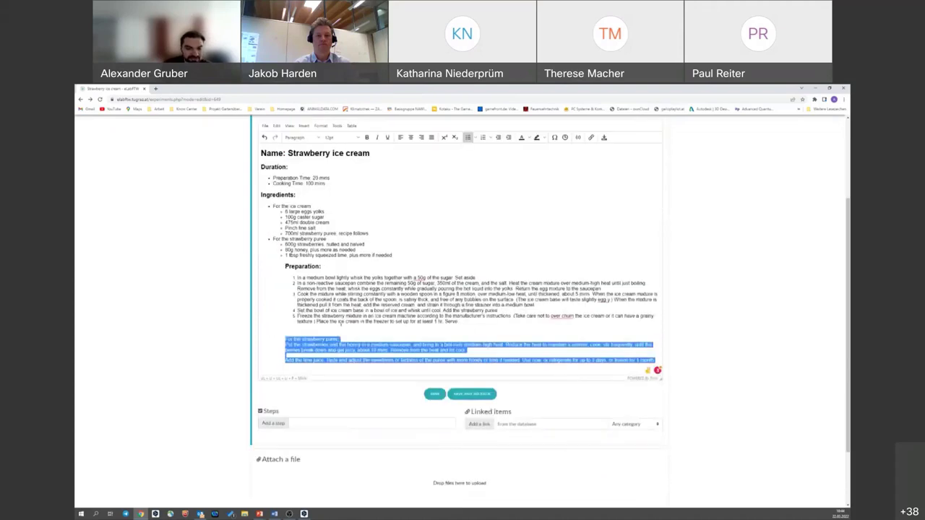
# Step: Make the "For the strawberry puree:" line under Preparation bold
pyautogui.moveTo(341, 339); pyautogui.dragTo(292, 339)
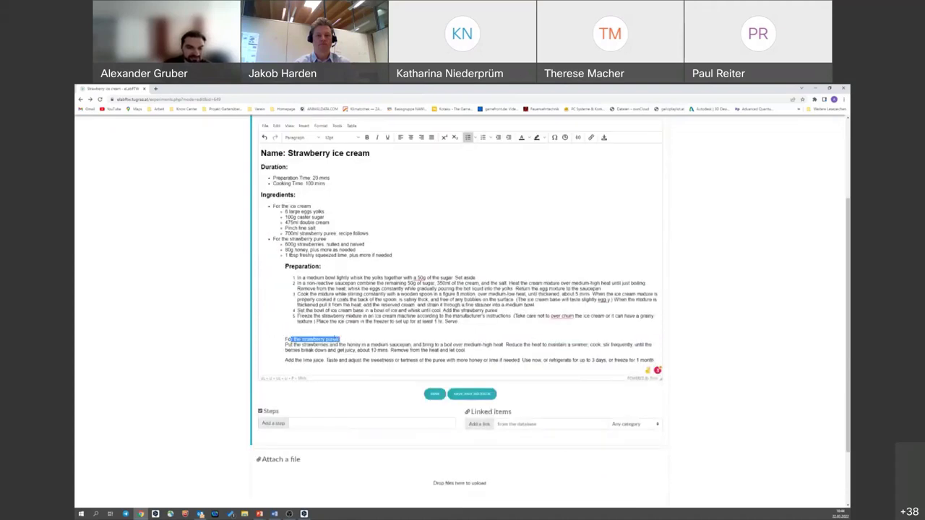
pyautogui.click(341, 339)
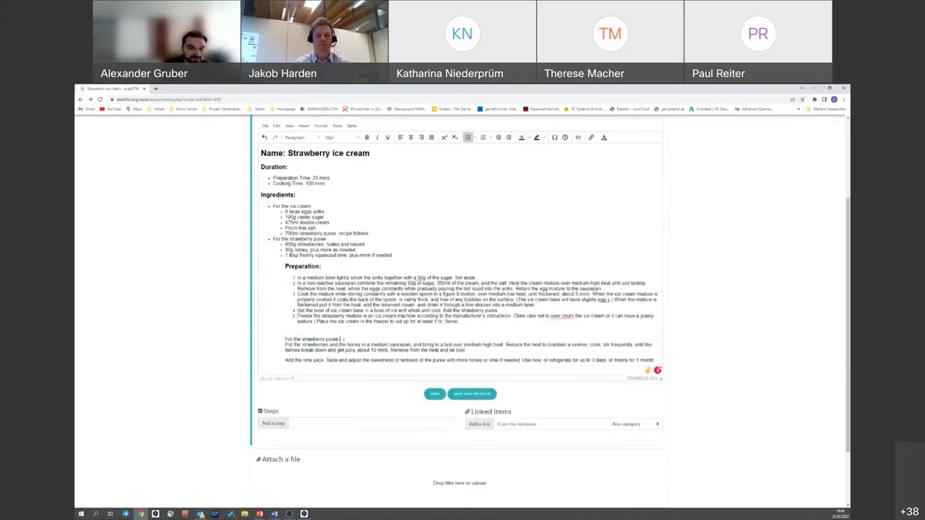
pyautogui.moveTo(342, 339); pyautogui.dragTo(286, 339)
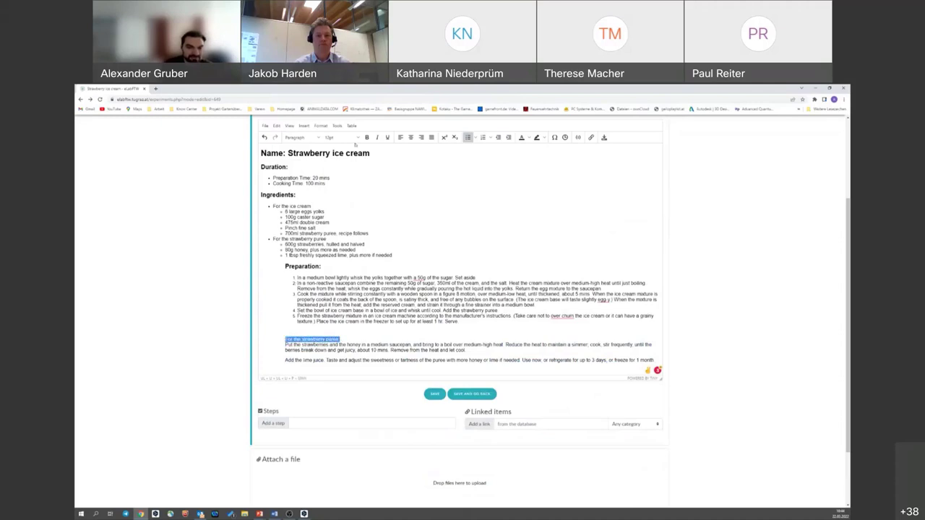
pyautogui.click(367, 137)
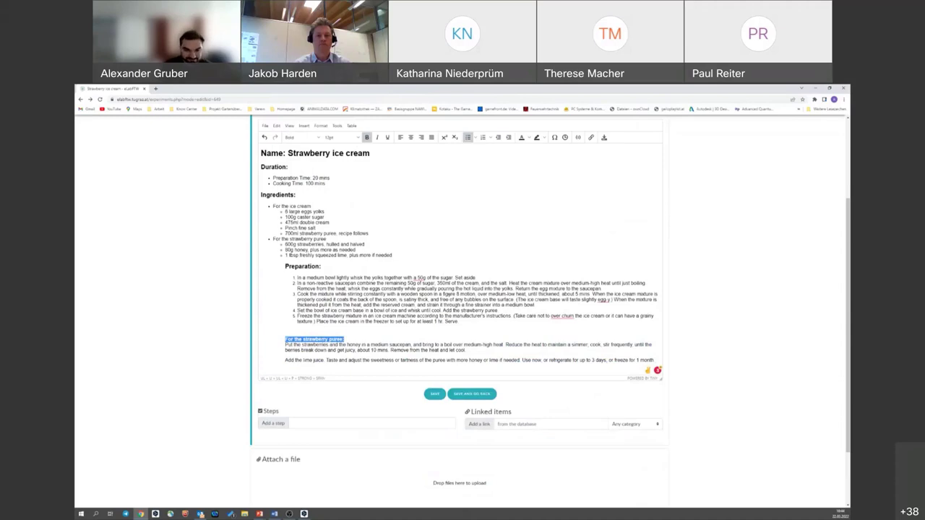
pyautogui.click(458, 321)
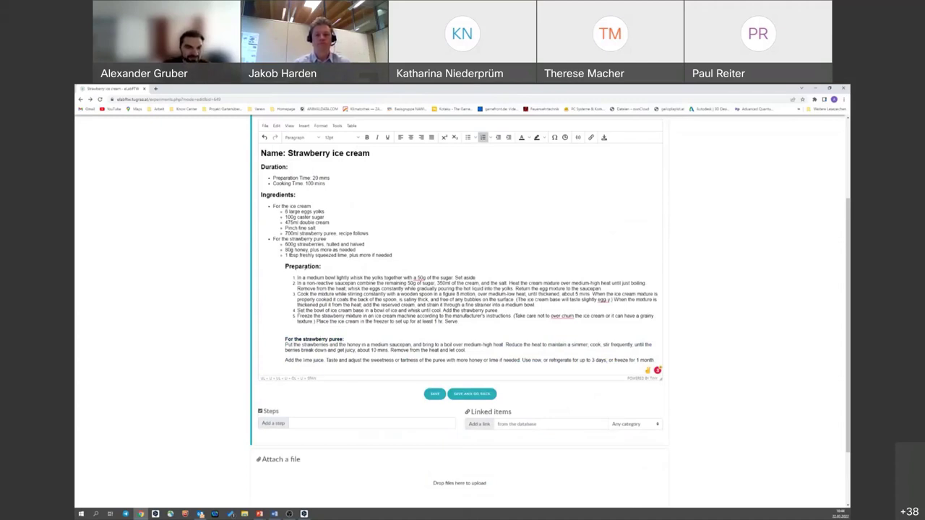
# Step: Add "Combine ingredients" as the first entry in the experiment's Steps list
pyautogui.scroll(1, 298, 272)
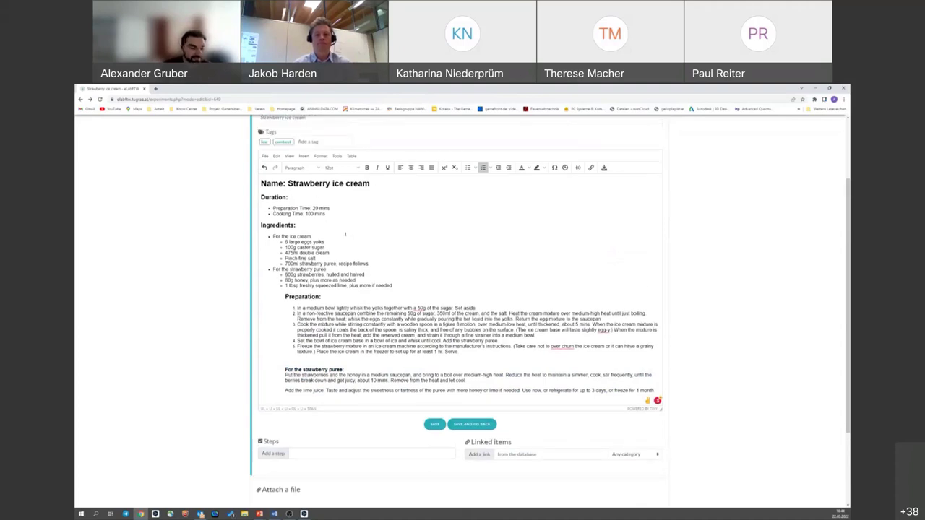
pyautogui.scroll(1, 345, 233)
pyautogui.scroll(-4, 345, 233)
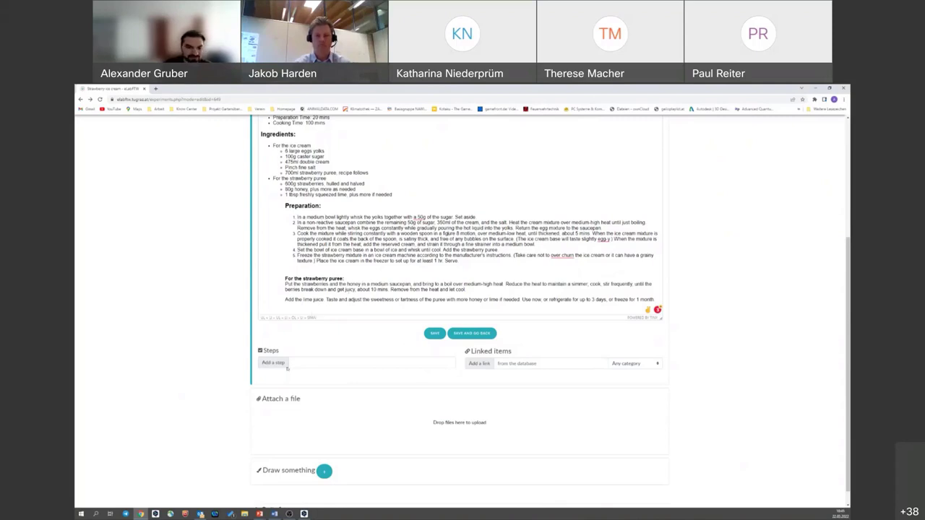
pyautogui.click(300, 363)
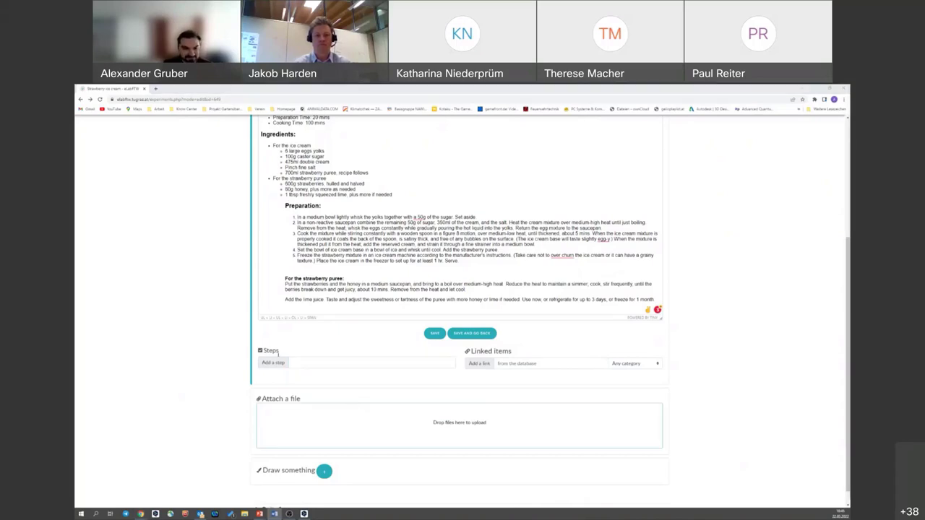
pyautogui.click(312, 361)
pyautogui.write('Combine ingredients')
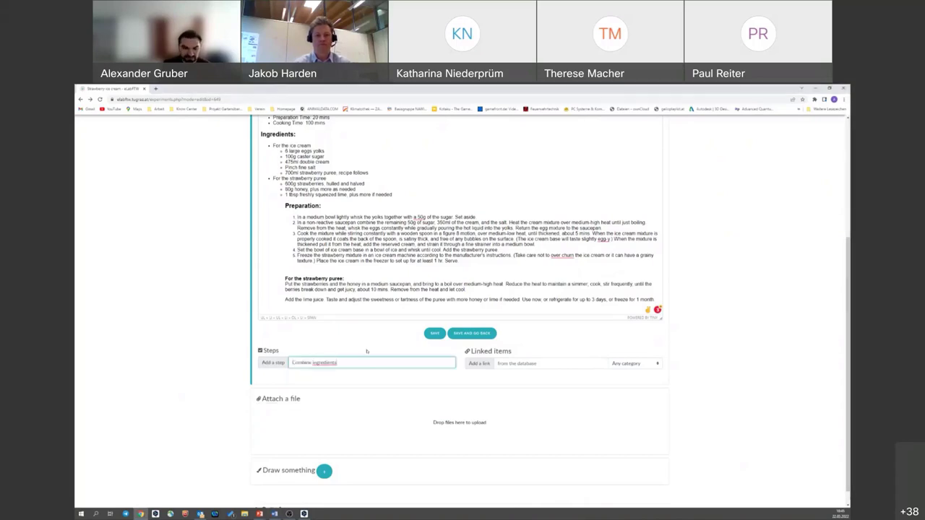
pyautogui.press('Return')
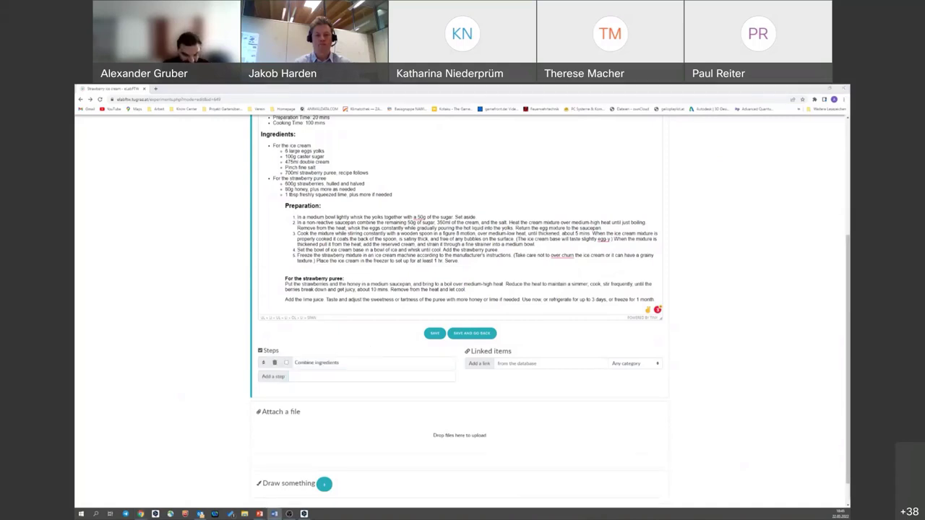
# Step: Add the entries "Put ice cream in a bowl of ice" and "Add strawberry" to the Steps list
pyautogui.click(301, 378)
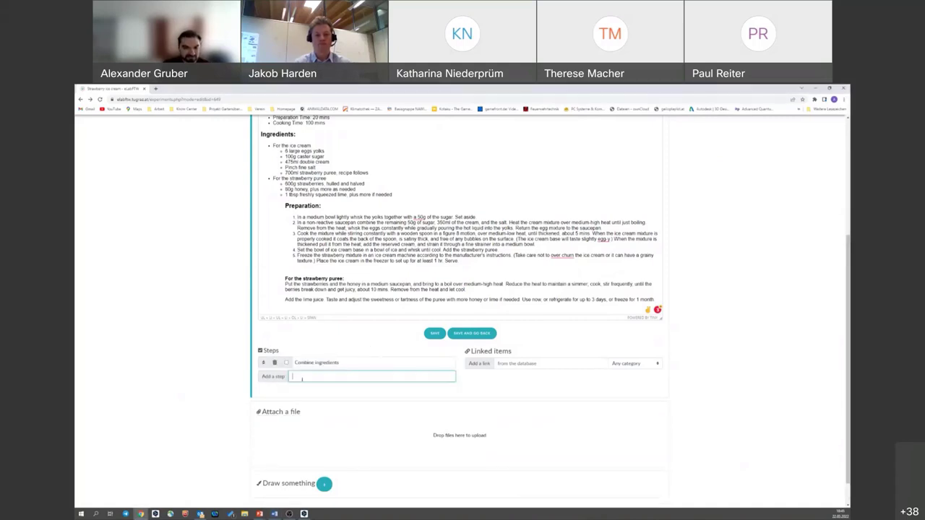
pyautogui.write('Put ice cream in a bowl of ice')
pyautogui.press('Return')
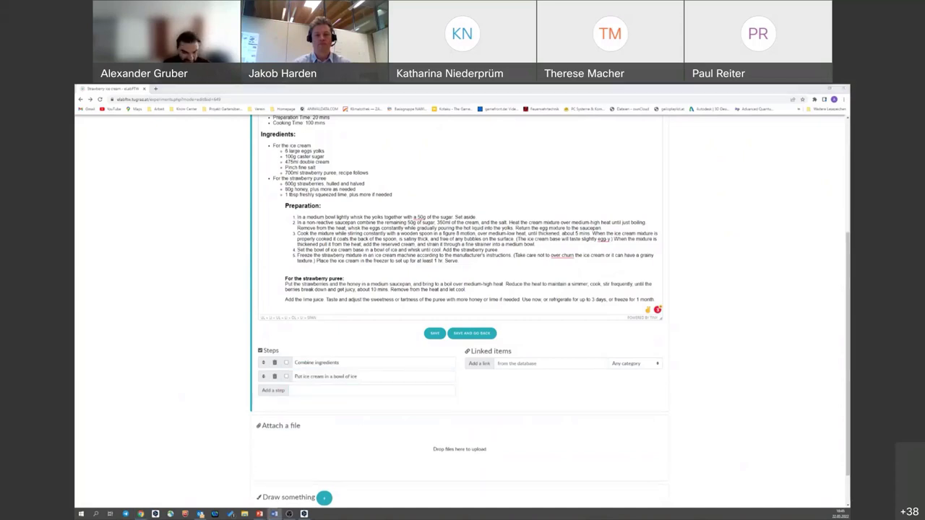
pyautogui.click(302, 392)
pyautogui.write('Add strawberry')
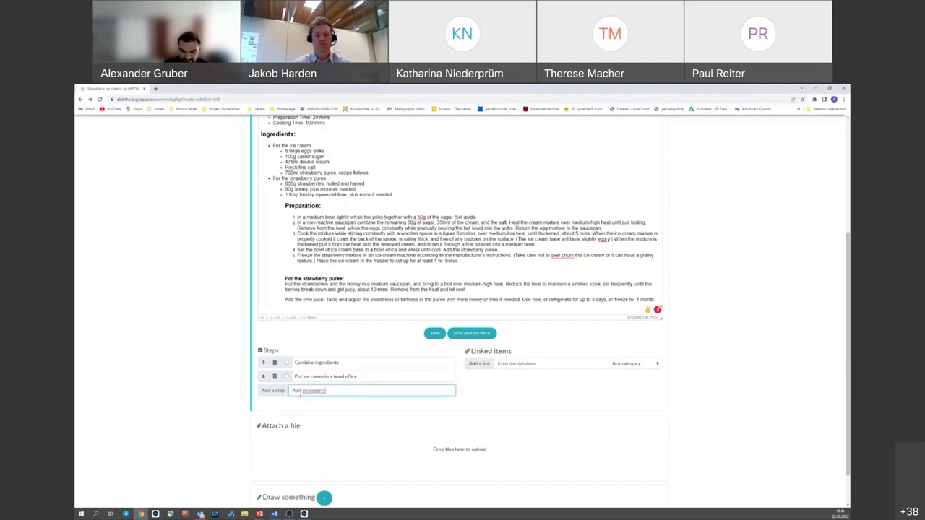
pyautogui.press('Return')
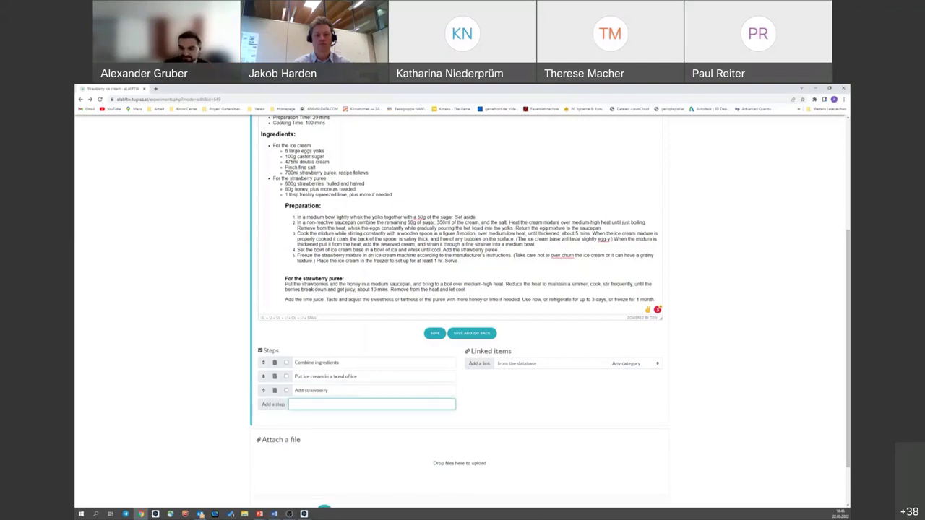
# Step: Add the step "Cook mixture" and move it directly below "Combine ingredients"
pyautogui.hotkey('alt', 'Tab')
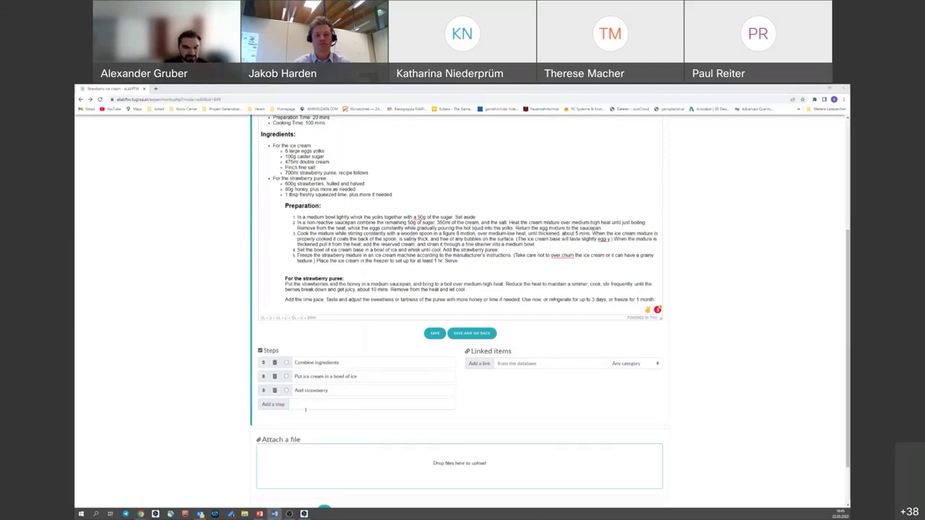
pyautogui.click(305, 407)
pyautogui.write('Cook mixture')
pyautogui.press('Return')
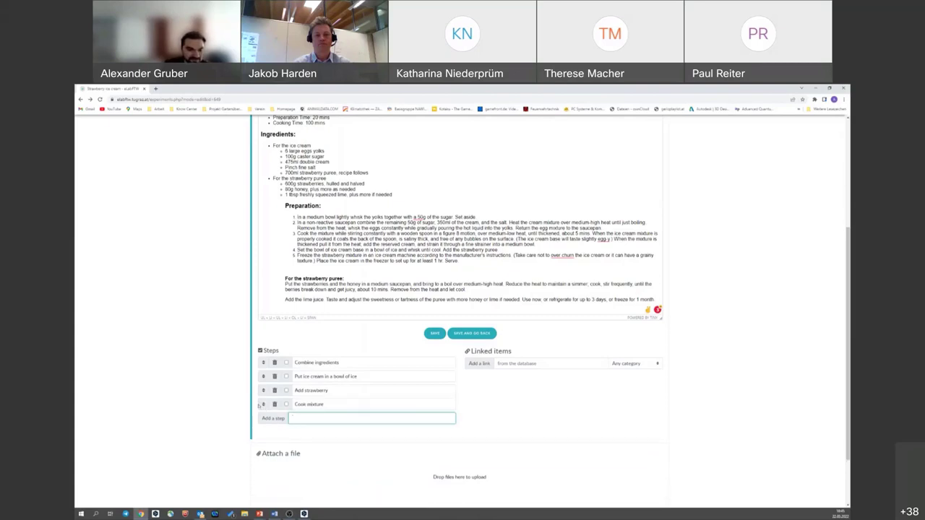
pyautogui.moveTo(265, 408); pyautogui.dragTo(265, 386)
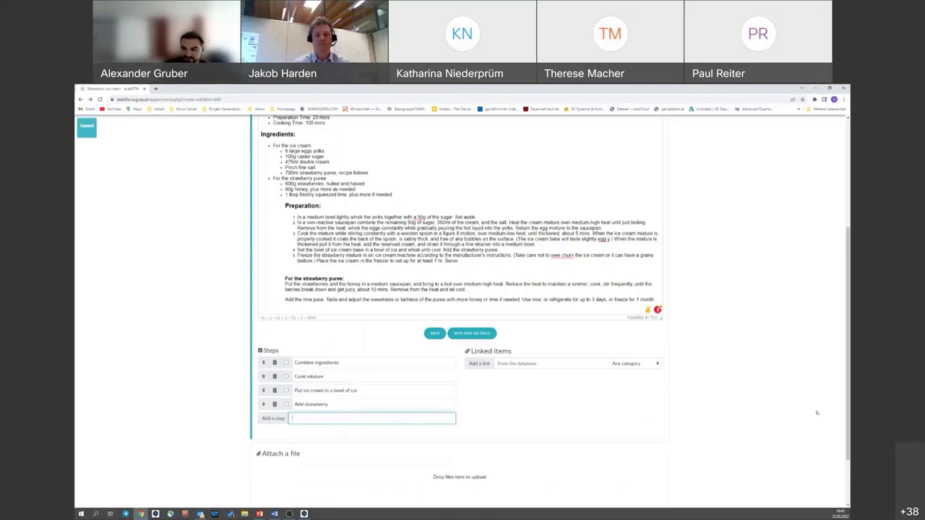
# Step: Add "Frezze" as the last entry in the Steps list
pyautogui.hotkey('alt', 'Tab')
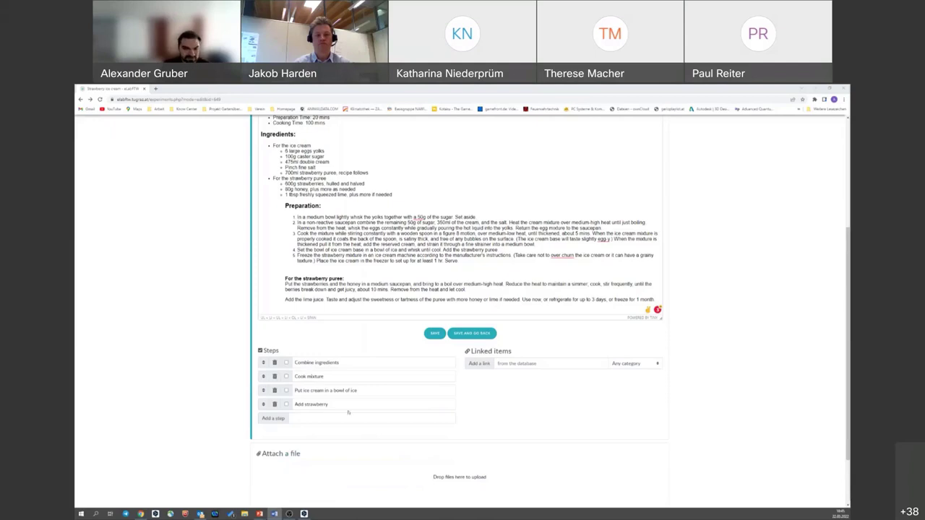
pyautogui.click(320, 418)
pyautogui.write('Frezze')
pyautogui.press('Return')
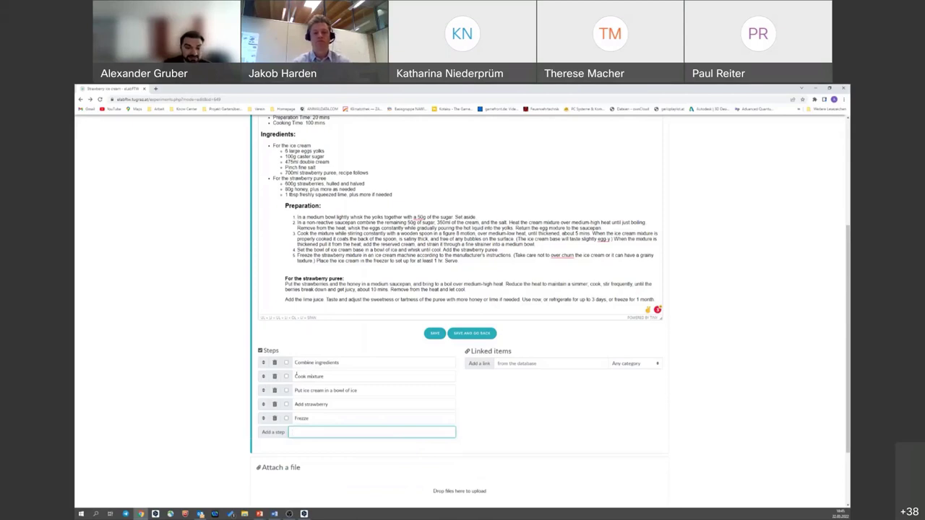
# Step: Attach the strawberry ice cream photo from the Downloads folder to the experiment
pyautogui.scroll(-2, 557, 397)
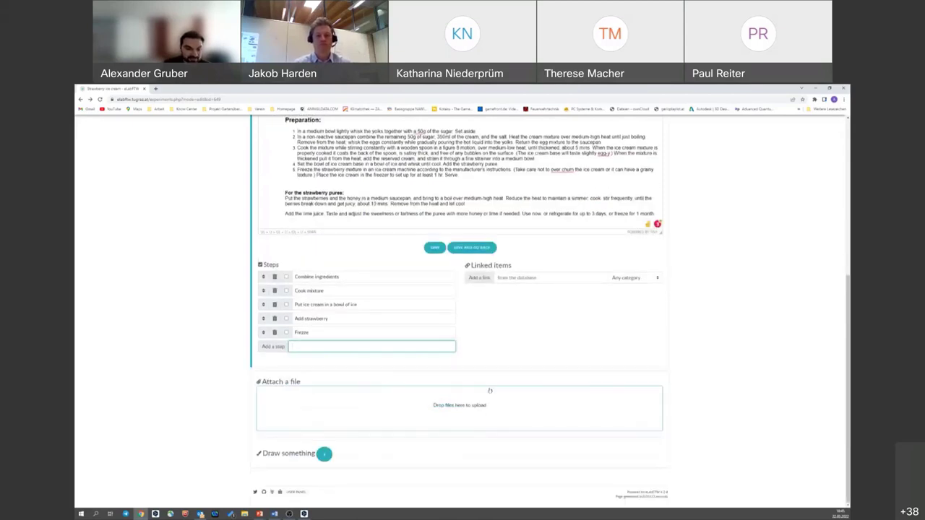
pyautogui.click(451, 415)
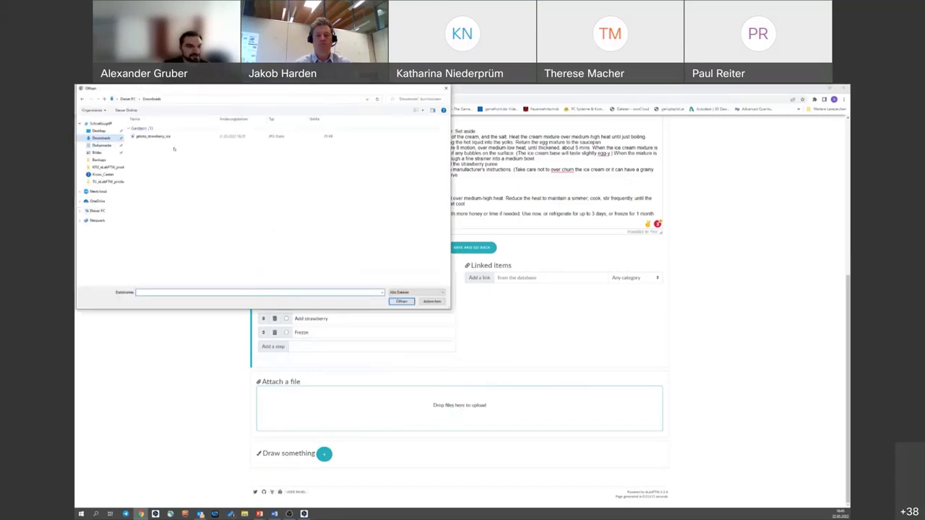
pyautogui.doubleClick(161, 136)
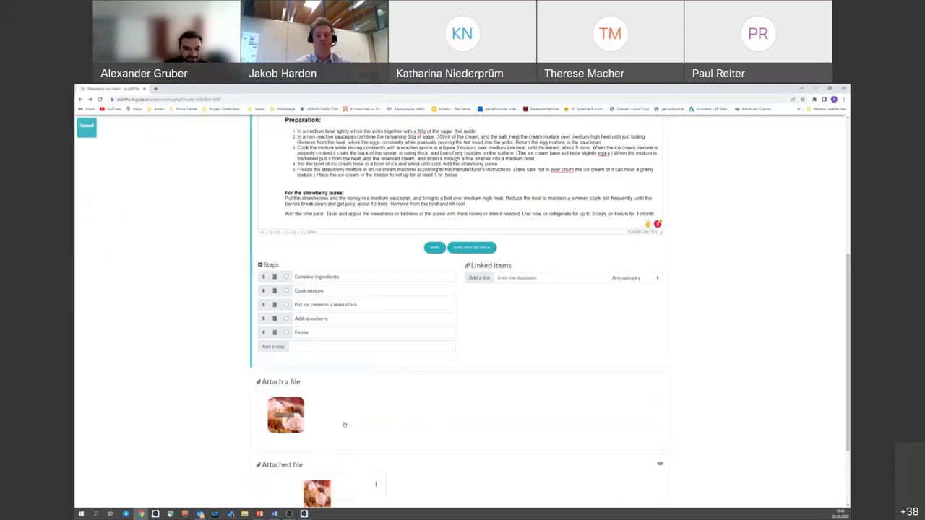
# Step: Review the experiment's steps list and attached photo, and save the experiment
pyautogui.scroll(-1, 364, 417)
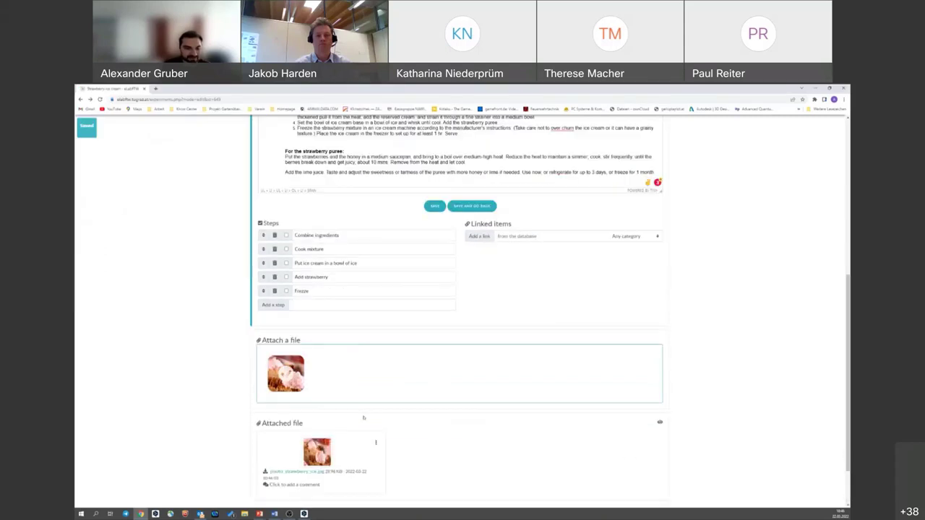
pyautogui.scroll(-1, 363, 418)
pyautogui.scroll(2, 479, 410)
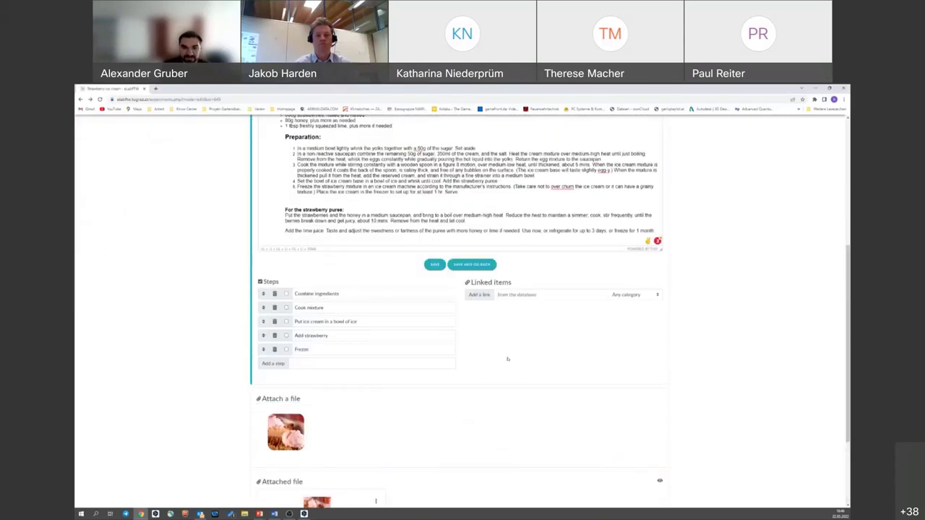
pyautogui.scroll(1, 513, 364)
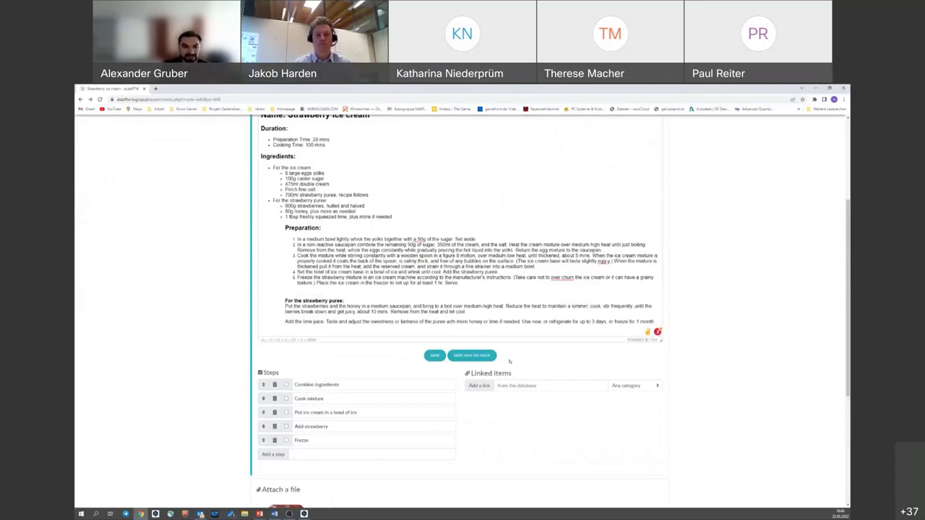
pyautogui.scroll(1, 500, 369)
pyautogui.scroll(-2, 500, 369)
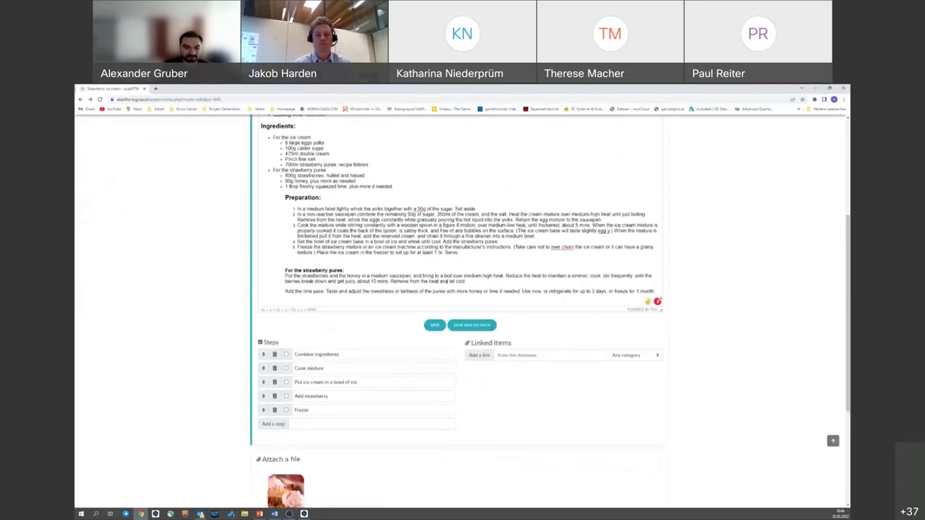
pyautogui.click(435, 326)
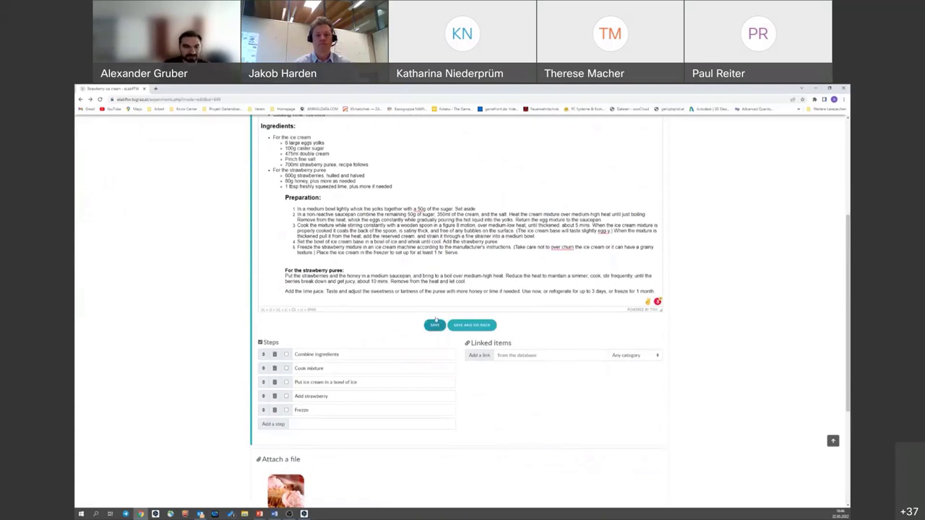
# Step: Open the Database listing in a separate browser tab, keeping the experiment open for editing
pyautogui.scroll(5, 458, 302)
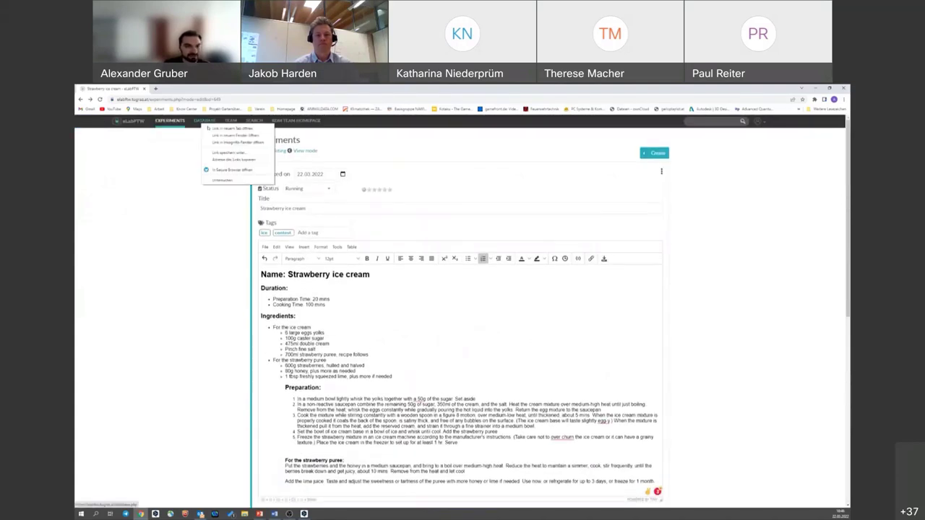
pyautogui.middleClick(205, 120)
pyautogui.click(178, 89)
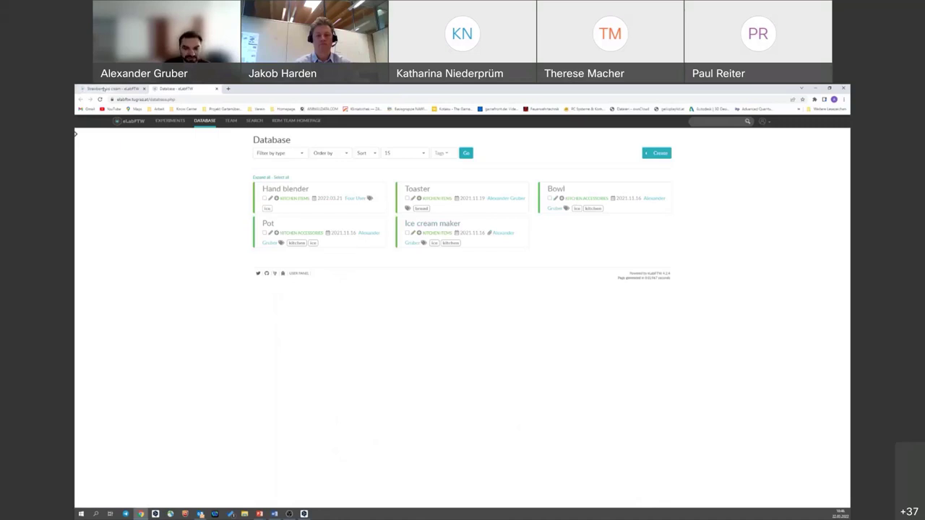
# Step: Link the Ice cream maker from the Kitchen items category to the strawberry ice cream experiment
pyautogui.click(105, 88)
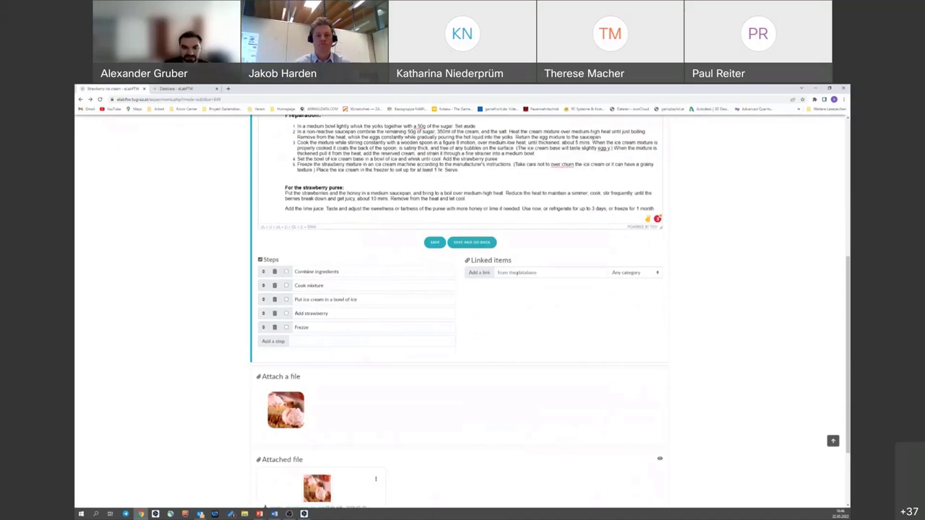
pyautogui.click(517, 273)
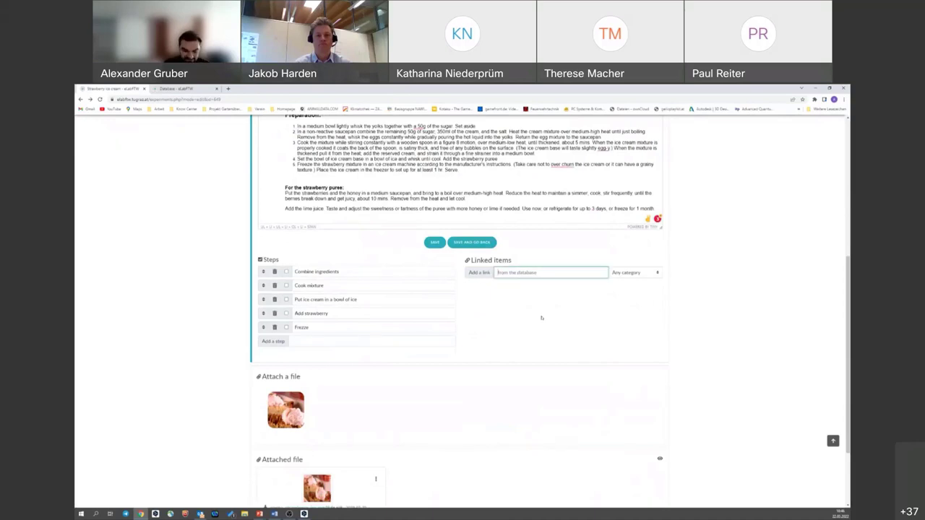
pyautogui.click(650, 273)
pyautogui.click(642, 289)
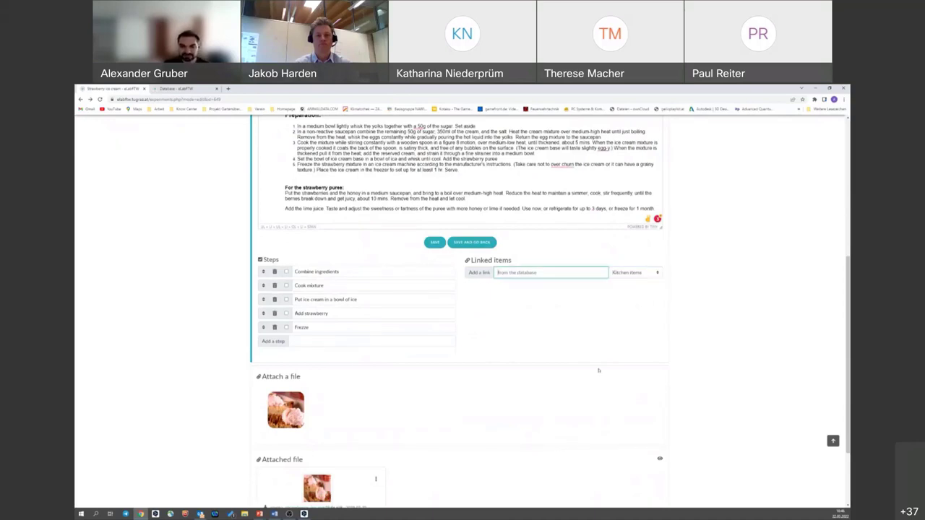
pyautogui.write('ice')
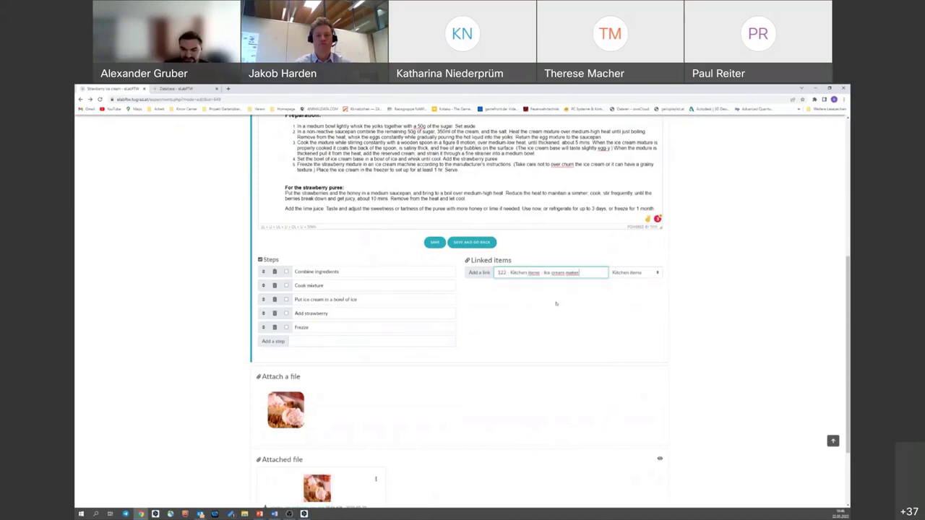
pyautogui.click(536, 283)
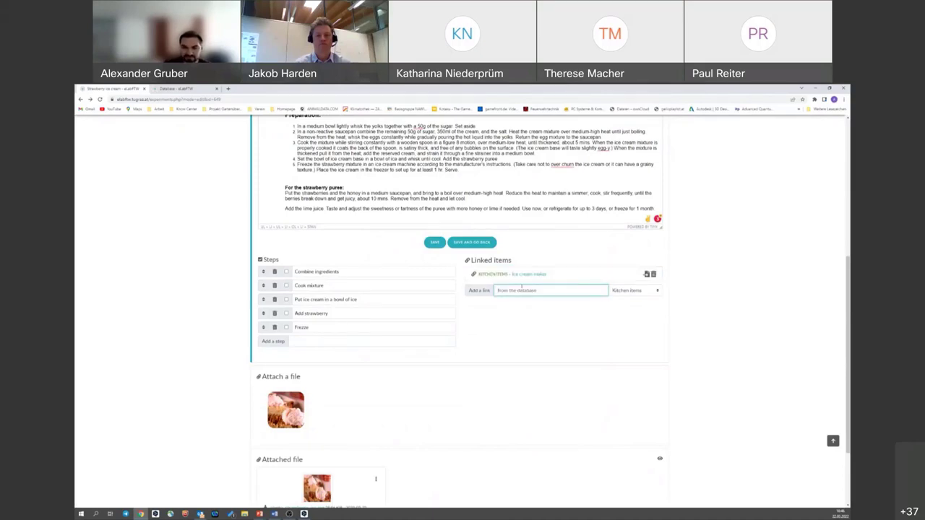
# Step: Link the Bowl from the Kitchen accessories category to the experiment, consulting the database listing for the available items
pyautogui.click(655, 291)
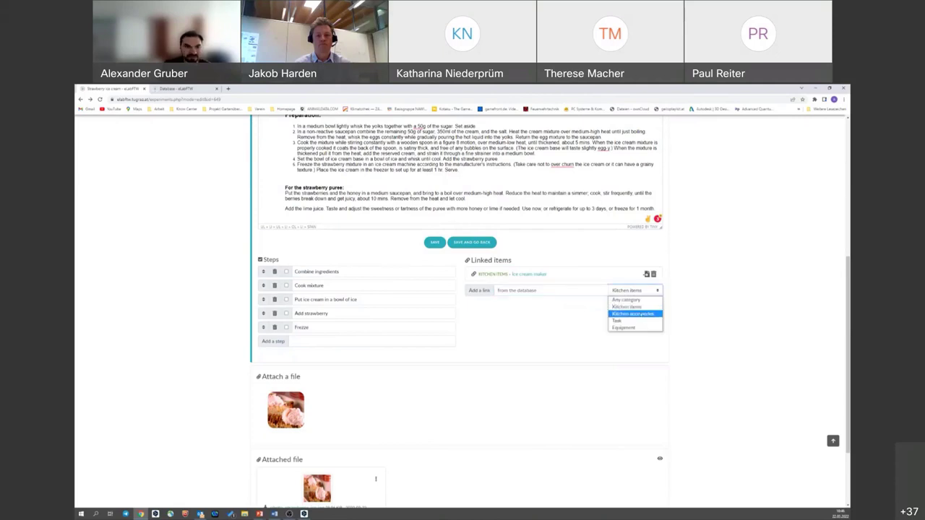
pyautogui.click(177, 88)
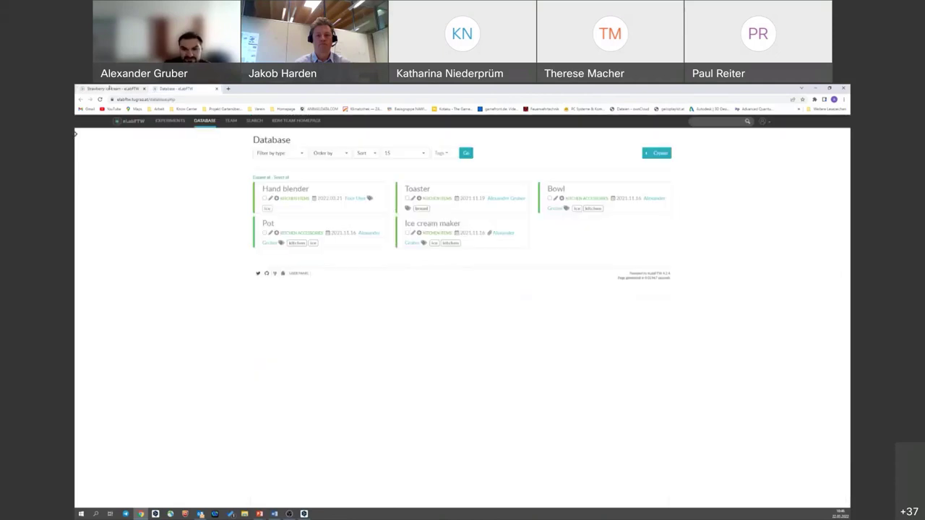
pyautogui.click(112, 88)
pyautogui.click(525, 291)
pyautogui.write('bowl')
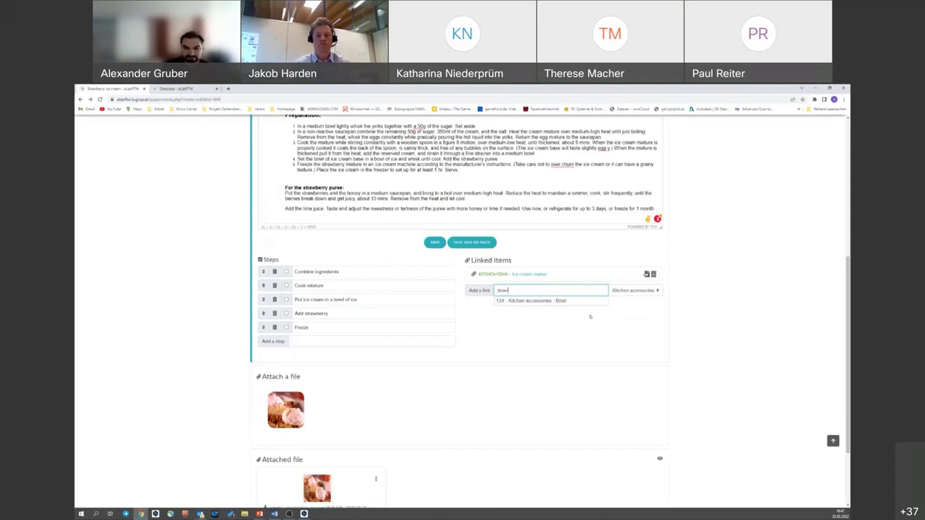
pyautogui.click(577, 301)
pyautogui.press('Return')
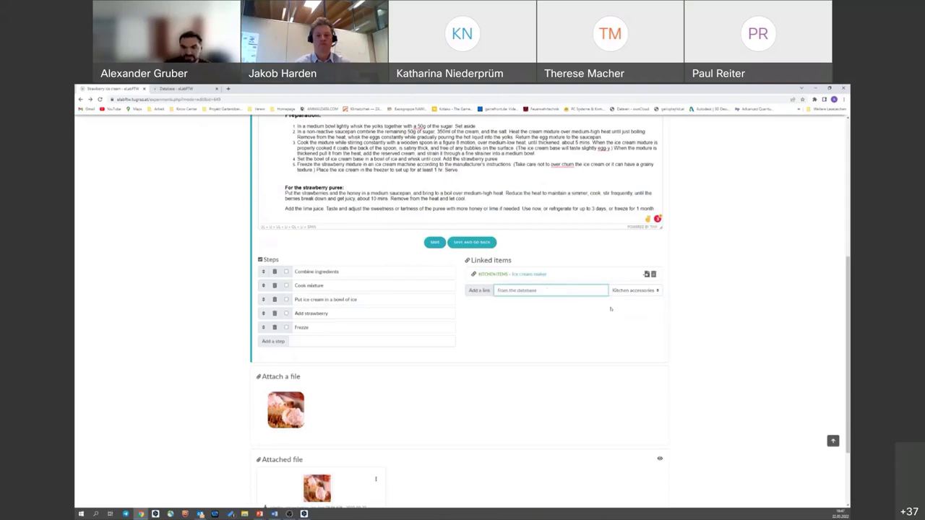
pyautogui.click(626, 306)
pyautogui.click(552, 306)
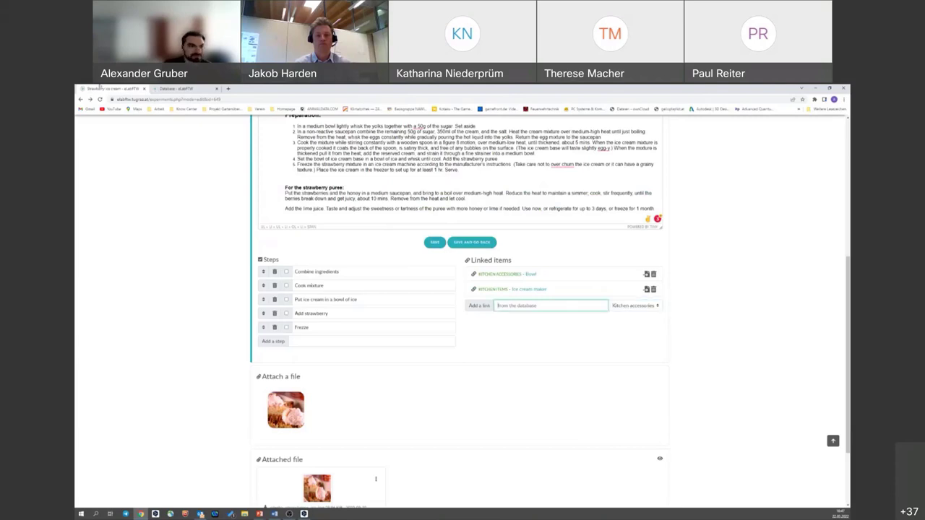
# Step: Link the Hand blender from the Kitchen items category to the experiment and save the experiment
pyautogui.click(163, 88)
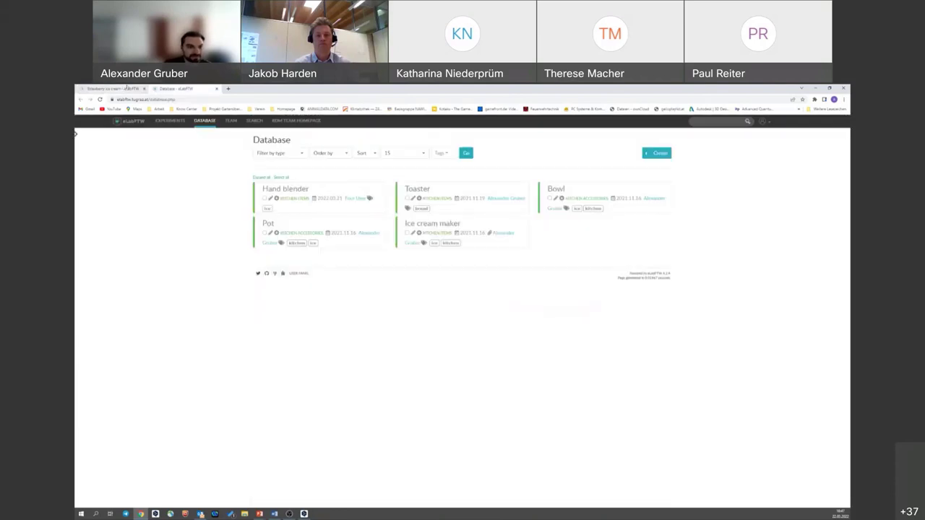
pyautogui.click(125, 88)
pyautogui.click(167, 87)
pyautogui.hotkey('ctrl', 'pageup')
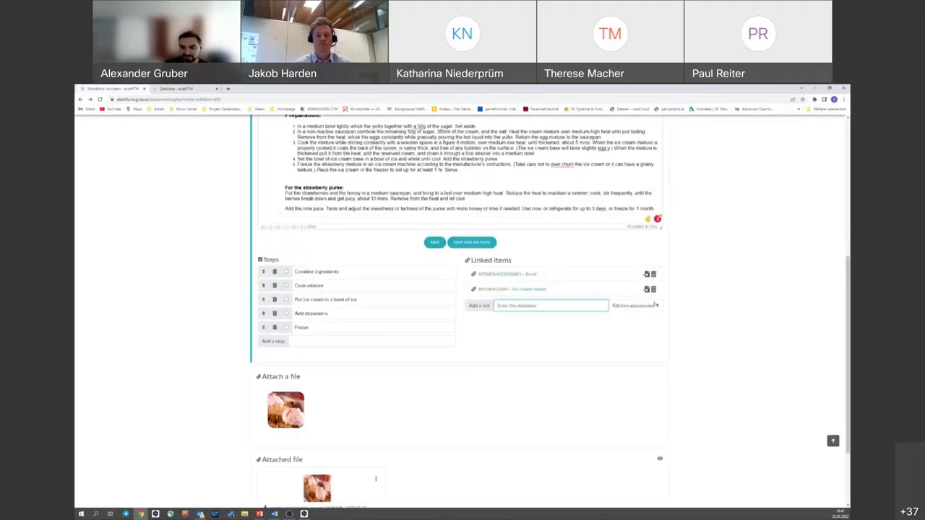
pyautogui.click(655, 306)
pyautogui.click(629, 319)
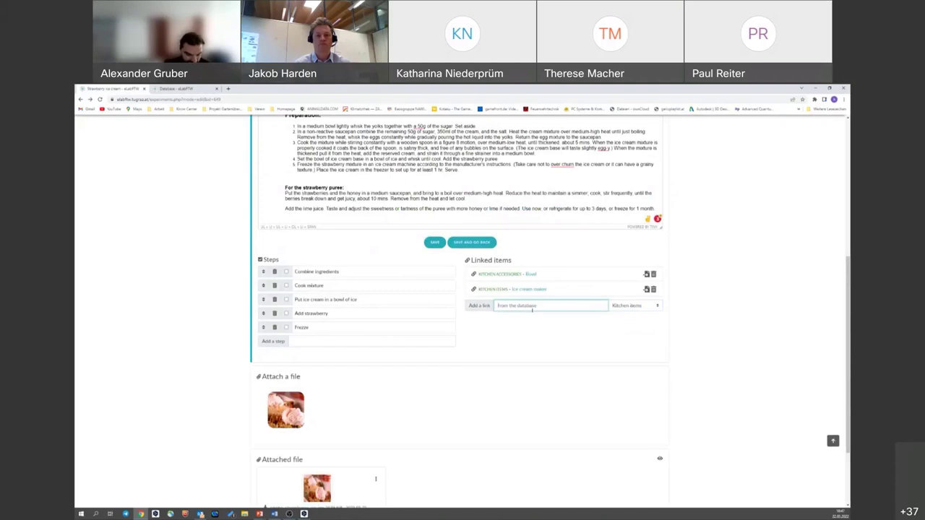
pyautogui.click(533, 306)
pyautogui.write('hand')
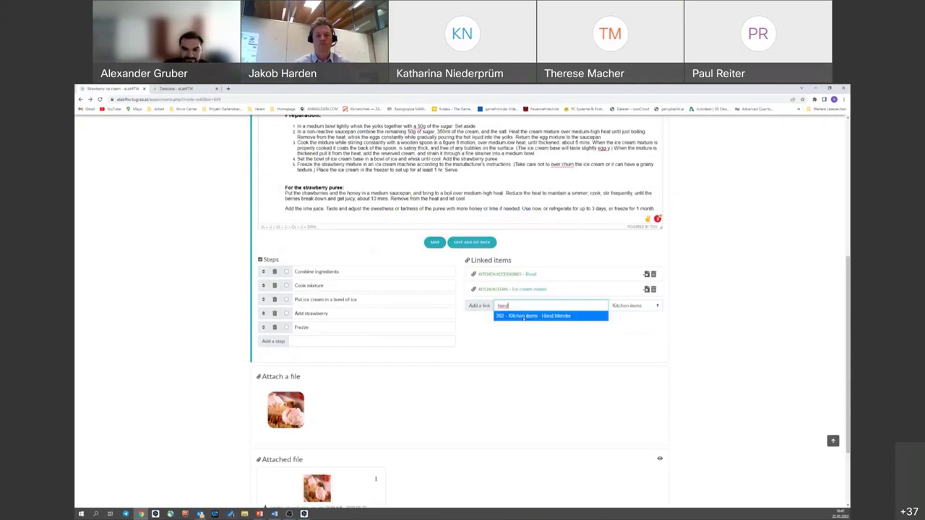
pyautogui.click(524, 316)
pyautogui.press('Return')
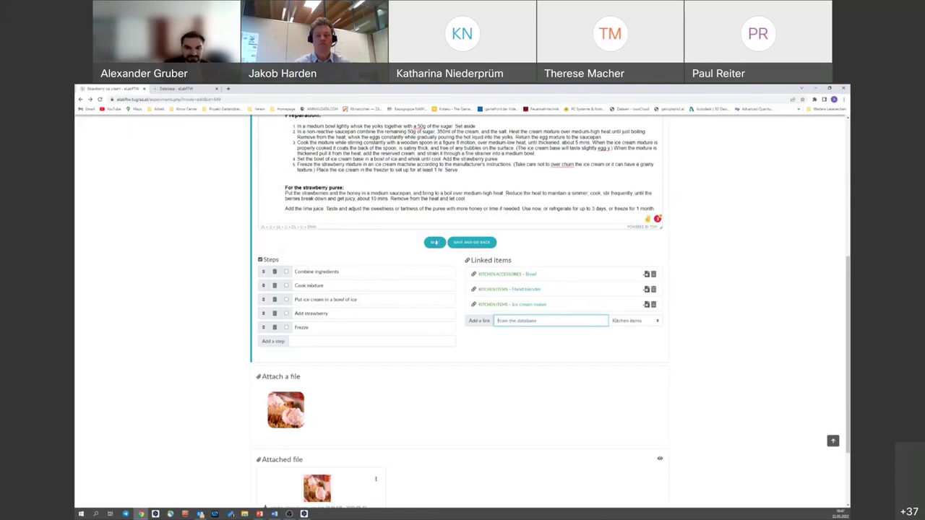
pyautogui.click(435, 242)
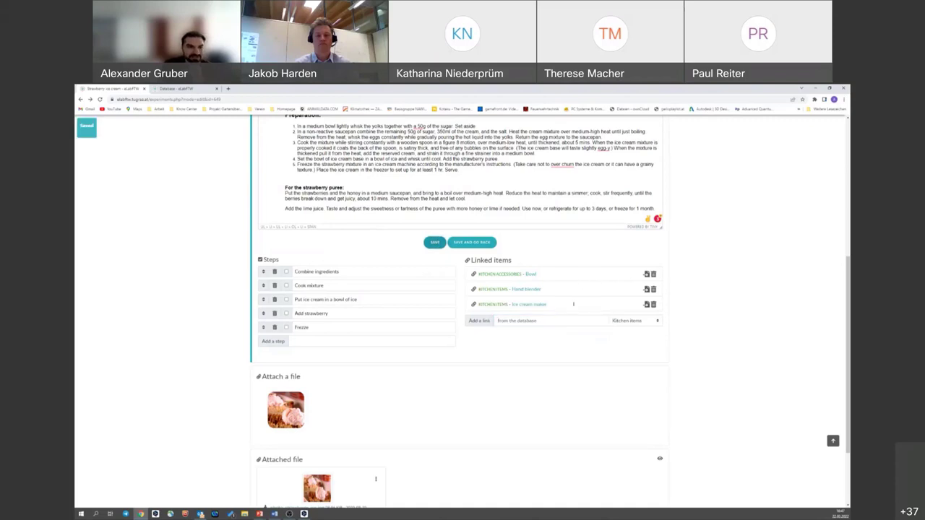
# Step: Create a new Kitchen items entry in the database titled "Mixer" and save it
pyautogui.scroll(5, 573, 304)
pyautogui.hotkey('ctrl', 'Tab')
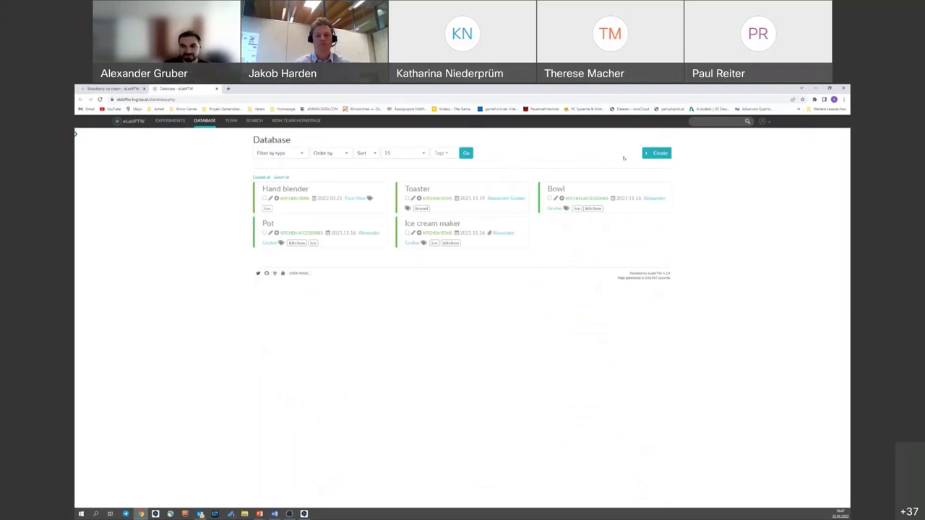
pyautogui.click(645, 154)
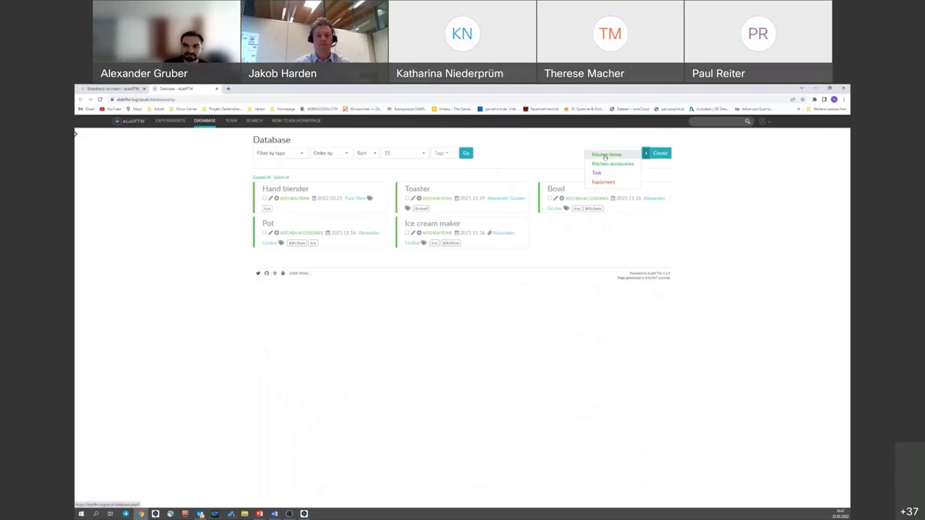
pyautogui.click(606, 155)
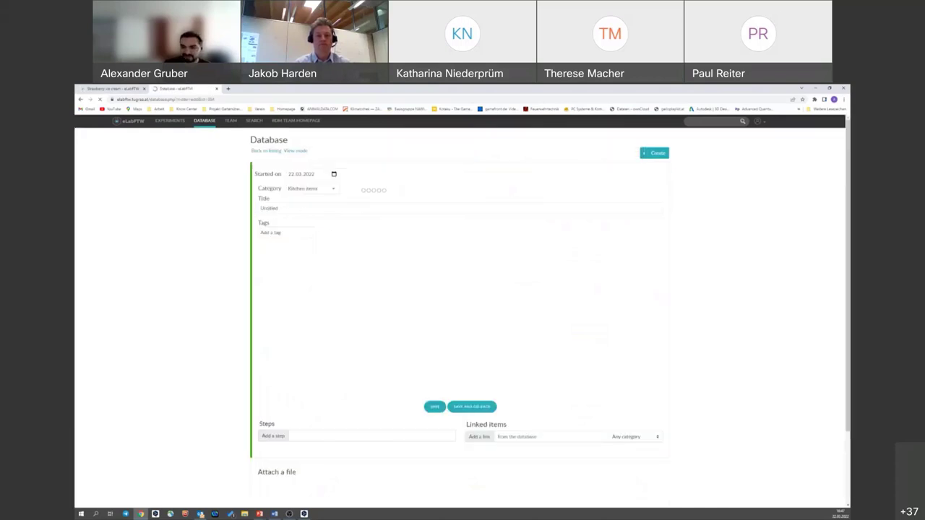
pyautogui.doubleClick(279, 208)
pyautogui.write('Mixer')
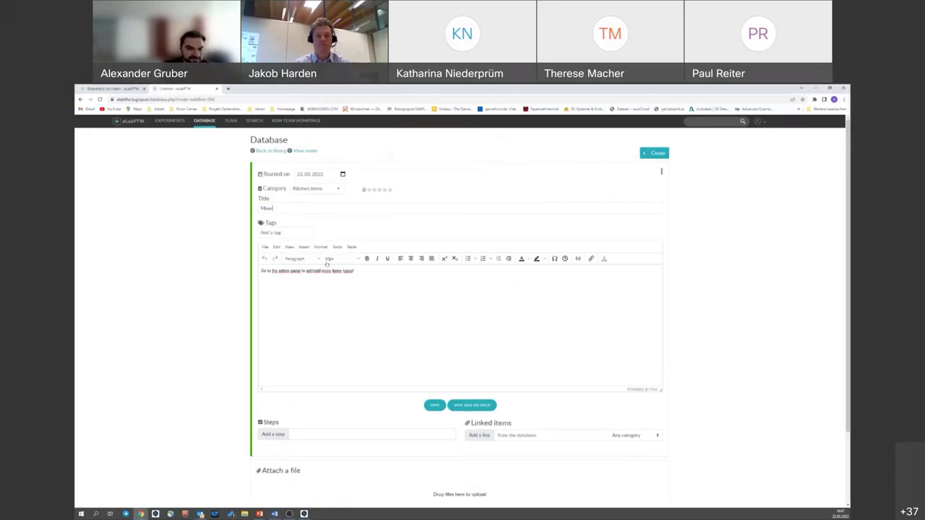
pyautogui.scroll(-2, 364, 369)
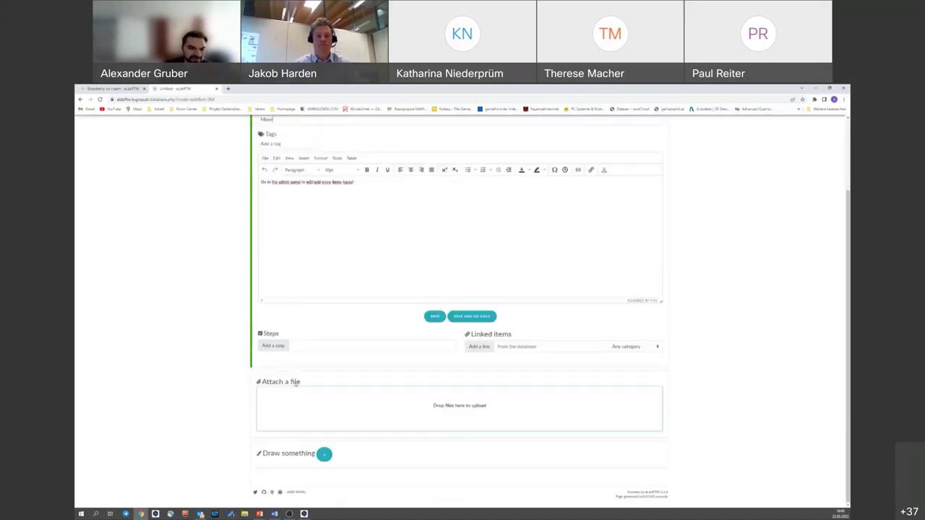
pyautogui.scroll(2, 330, 325)
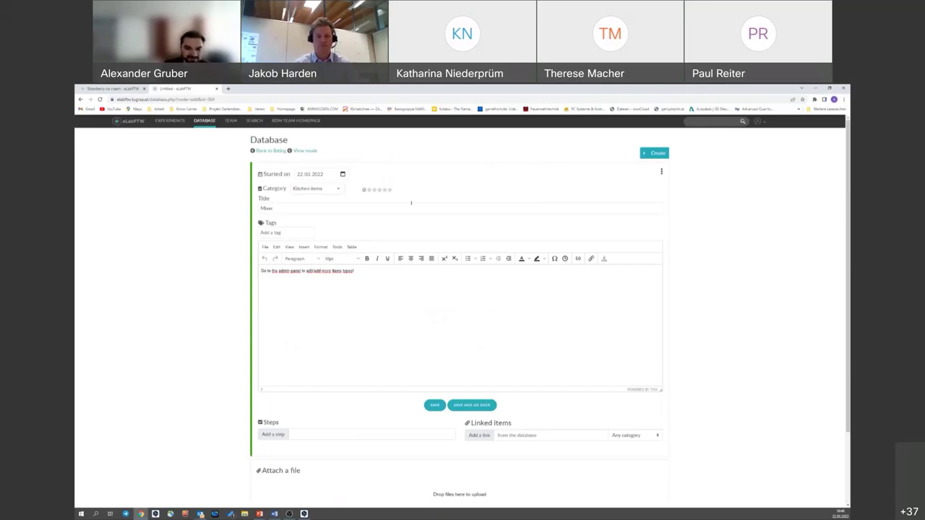
pyautogui.click(421, 167)
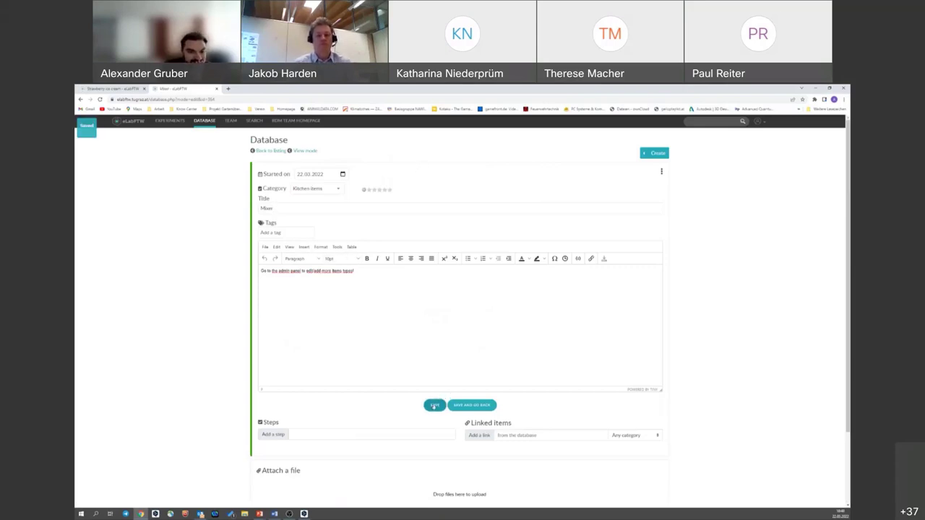
pyautogui.click(434, 406)
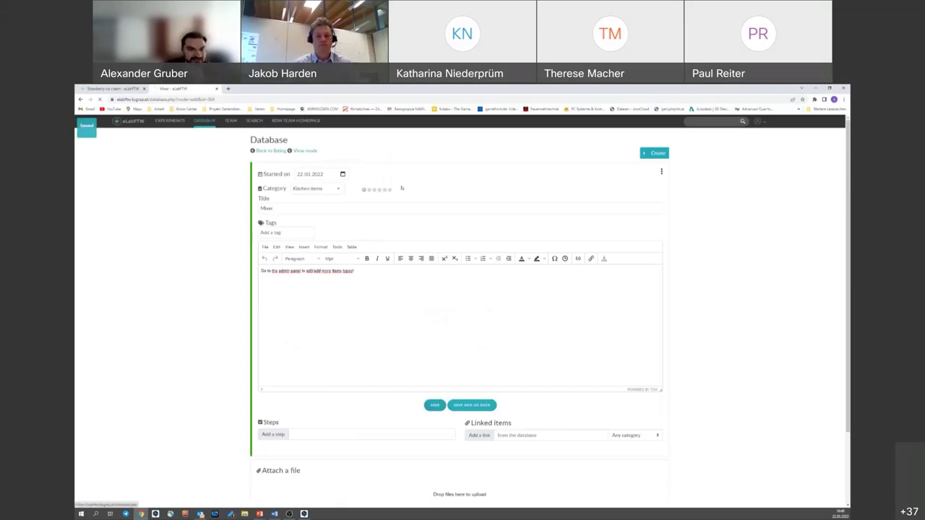
# Step: Link the Mixer from the Kitchen items category to the strawberry ice cream experiment
pyautogui.click(168, 121)
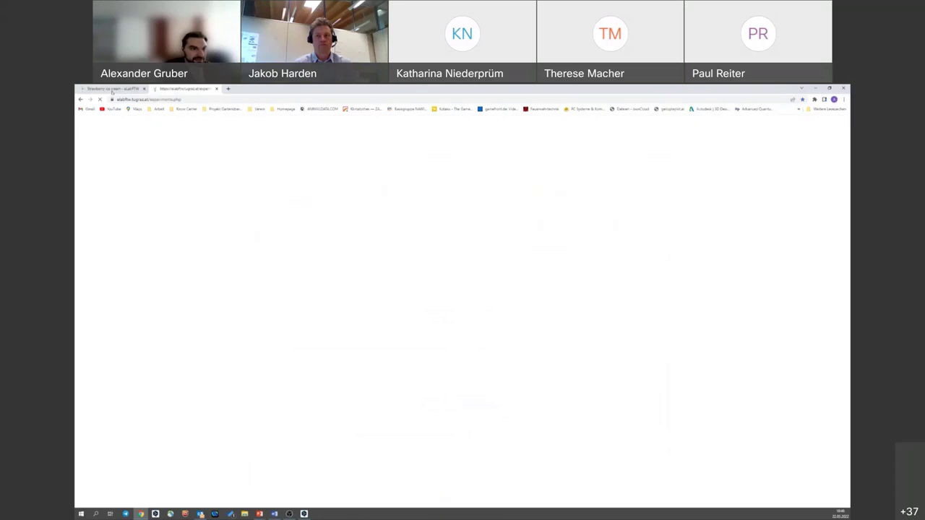
pyautogui.scroll(-5, 488, 341)
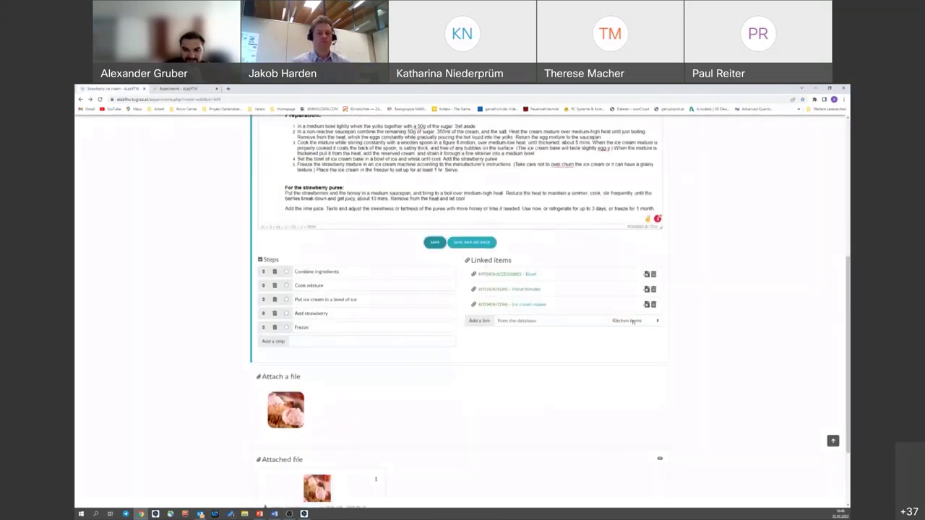
pyautogui.click(499, 320)
pyautogui.write('mix')
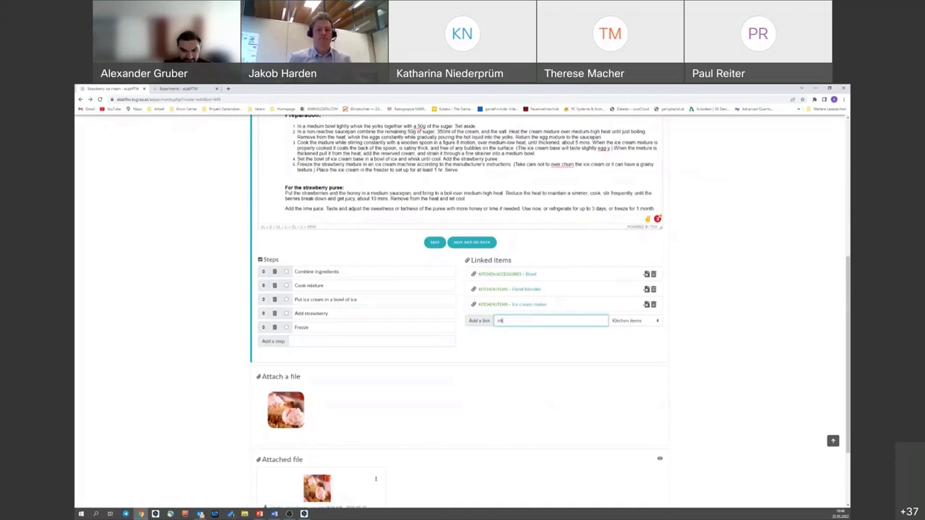
pyautogui.click(516, 332)
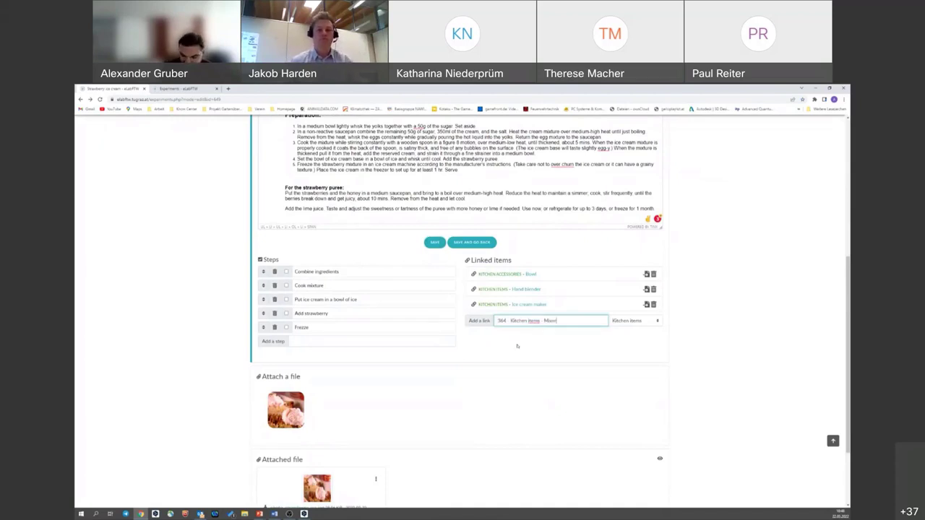
pyautogui.press('Return')
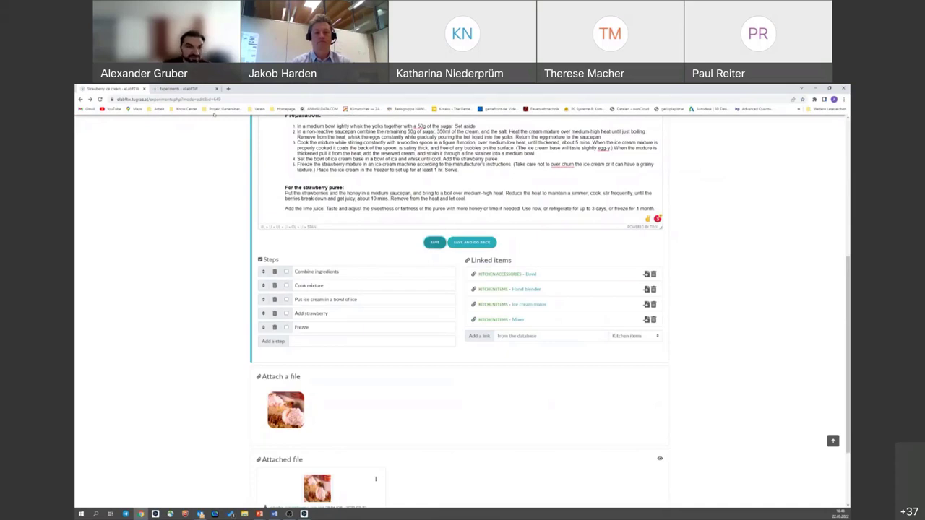
# Step: Book the Hand blender for Wednesday 3/23 from 9:00 to 11:00 with the comment "Strawberry ice cream"
pyautogui.click(201, 92)
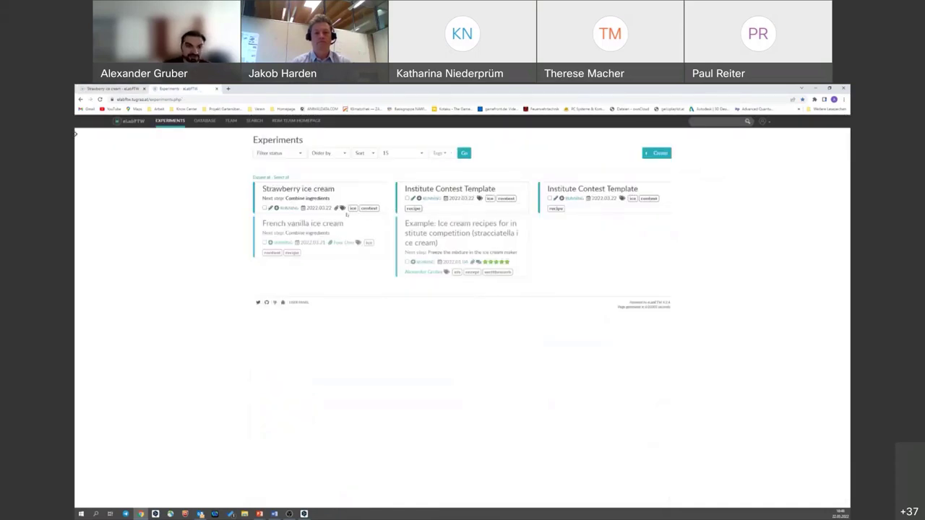
pyautogui.click(205, 121)
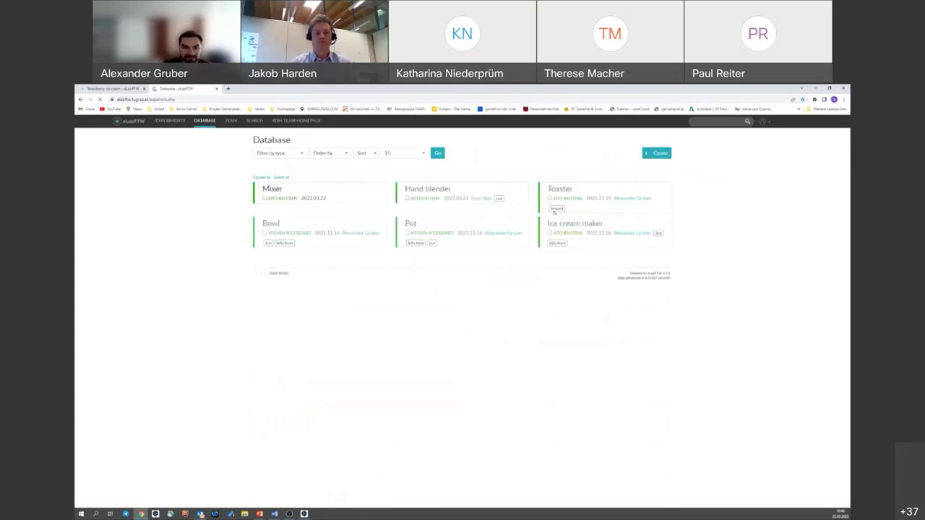
pyautogui.click(432, 190)
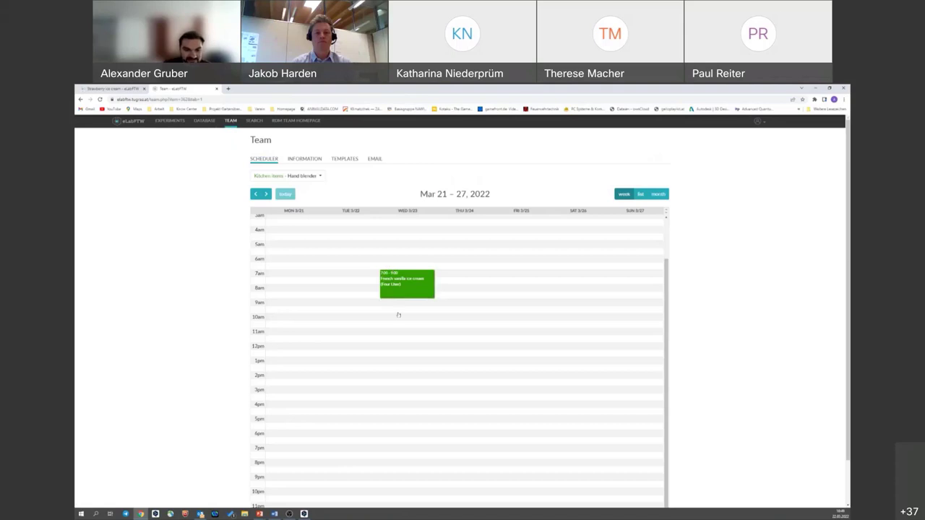
pyautogui.moveTo(398, 300); pyautogui.dragTo(401, 328)
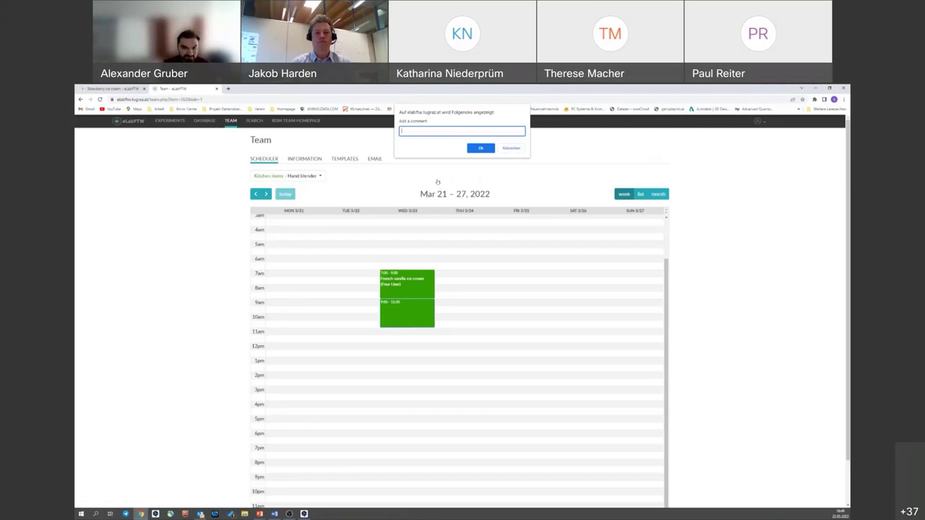
pyautogui.write('lo')
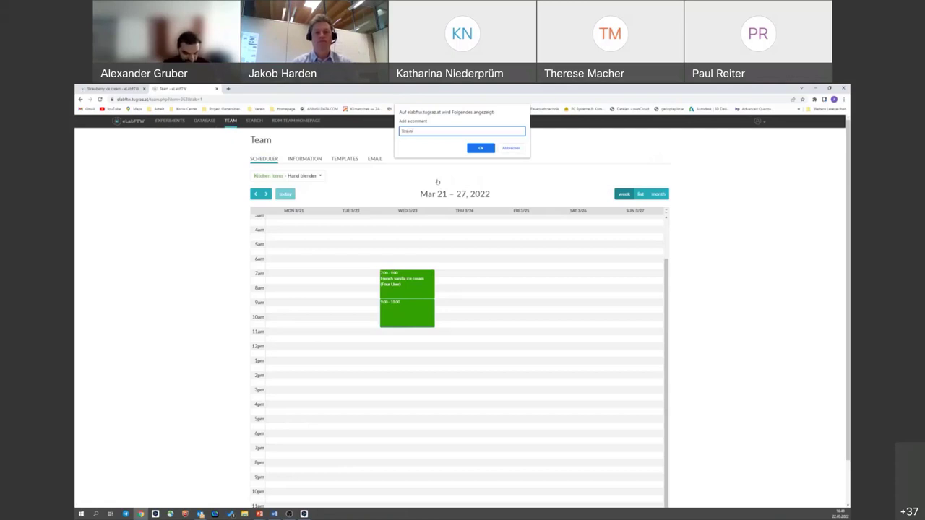
pyautogui.write('!!')
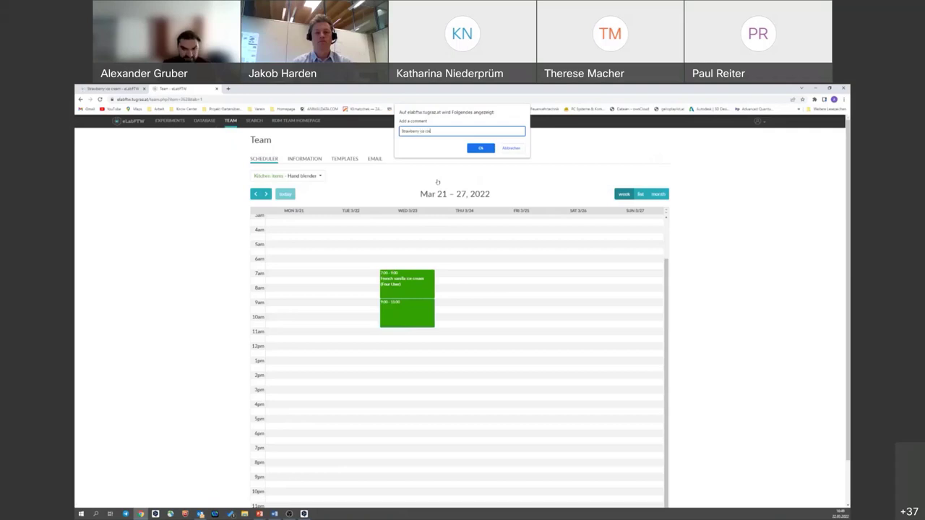
pyautogui.write('am')
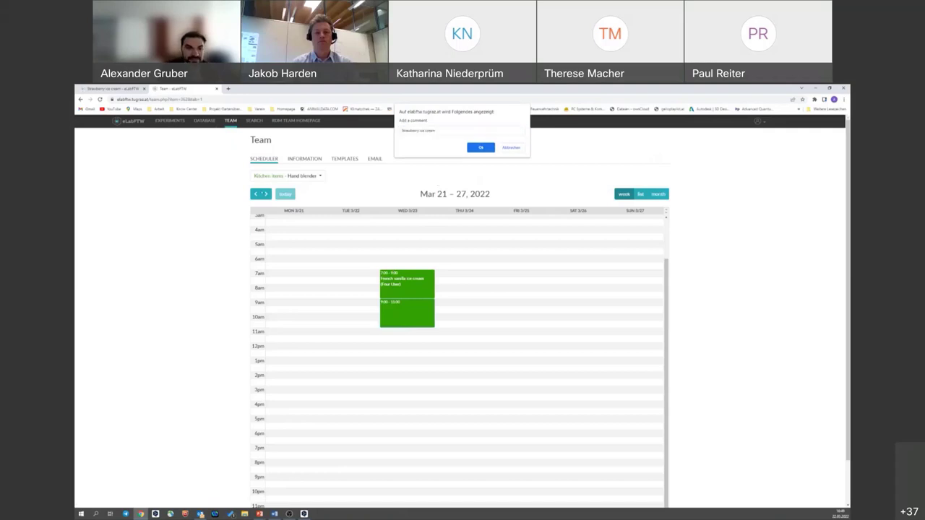
pyautogui.press('Return')
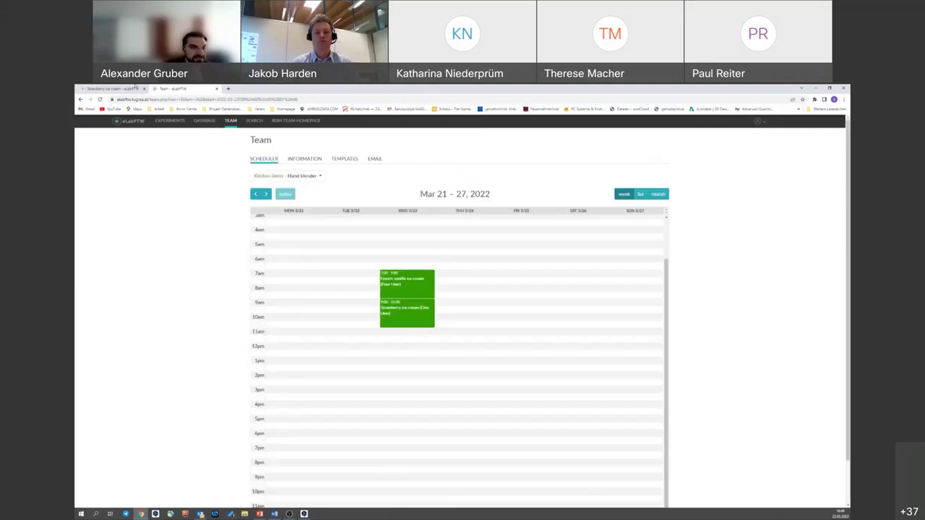
# Step: Book the Ice cream maker for Wednesday 3/23 from 1:00 to 3:30 pm with the comment "Strawberry ice cream"
pyautogui.click(204, 120)
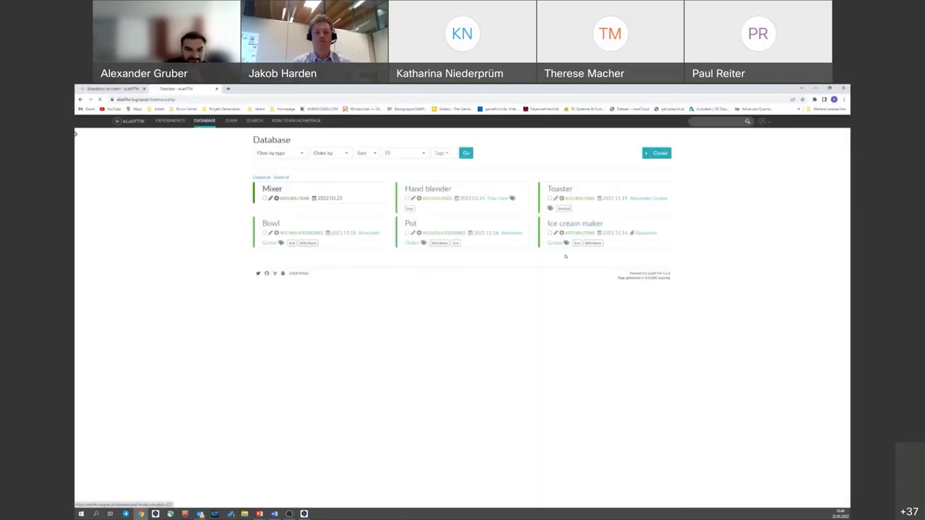
pyautogui.click(578, 225)
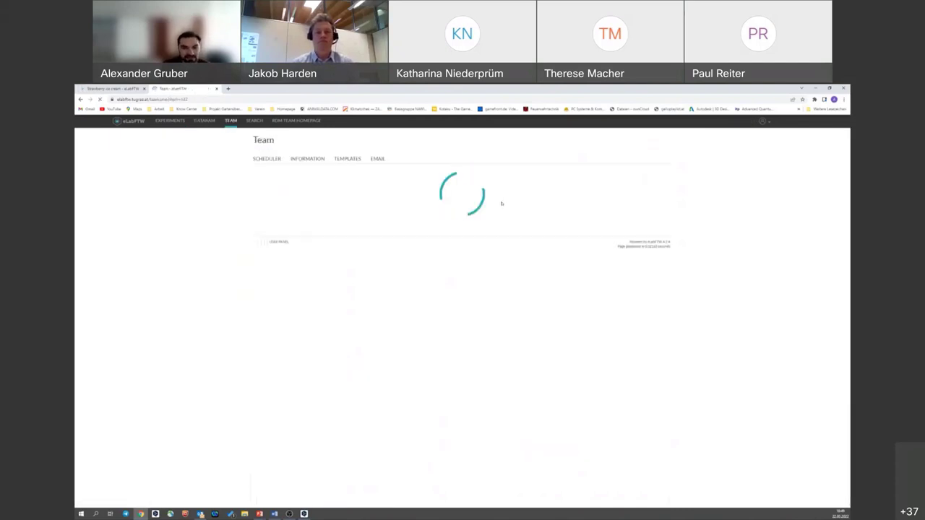
pyautogui.scroll(-1, 418, 325)
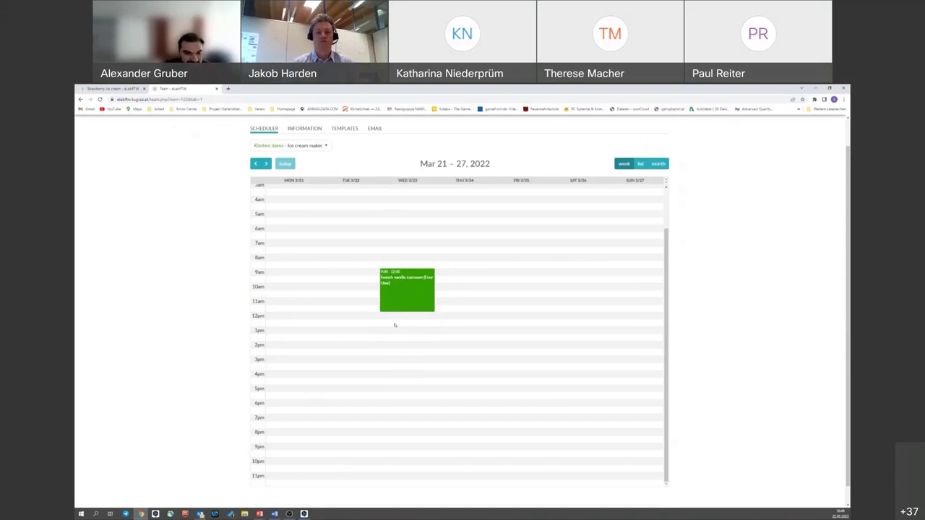
pyautogui.moveTo(402, 331); pyautogui.dragTo(407, 361)
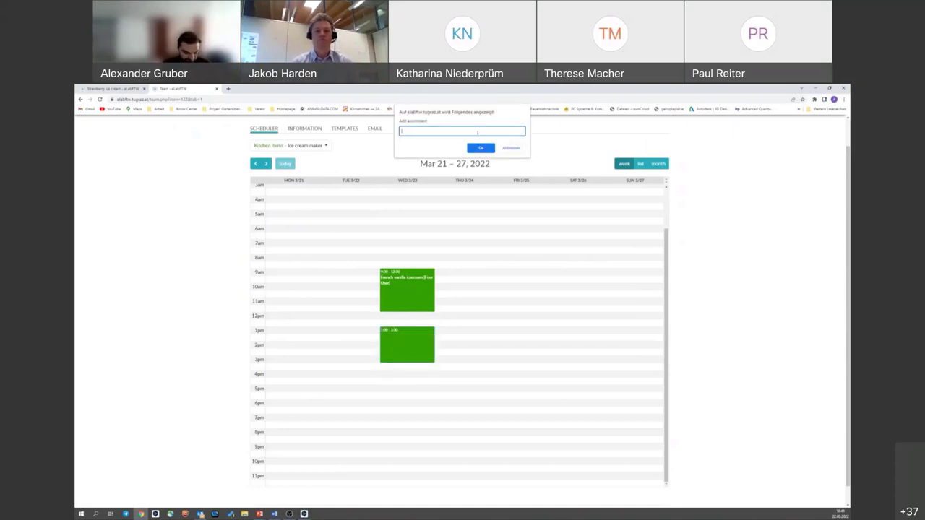
pyautogui.write('Strawberry ic')
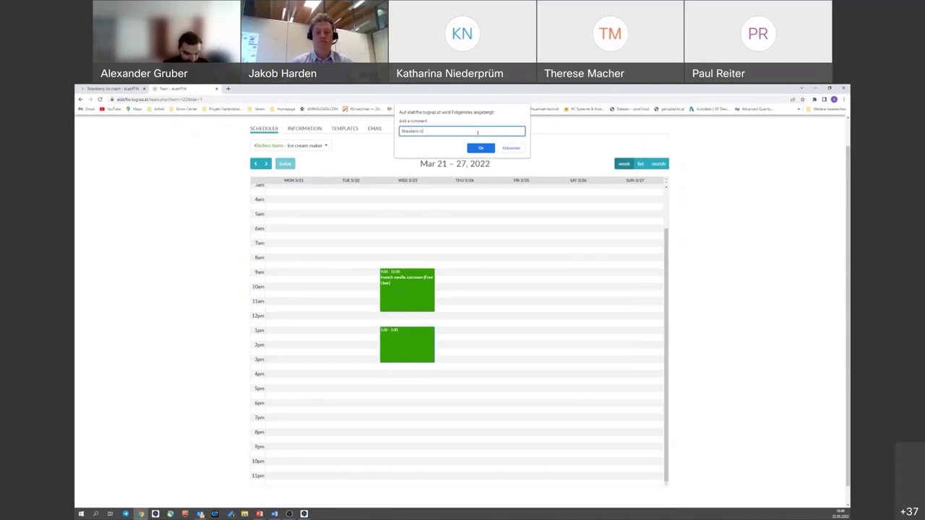
pyautogui.write('e cream')
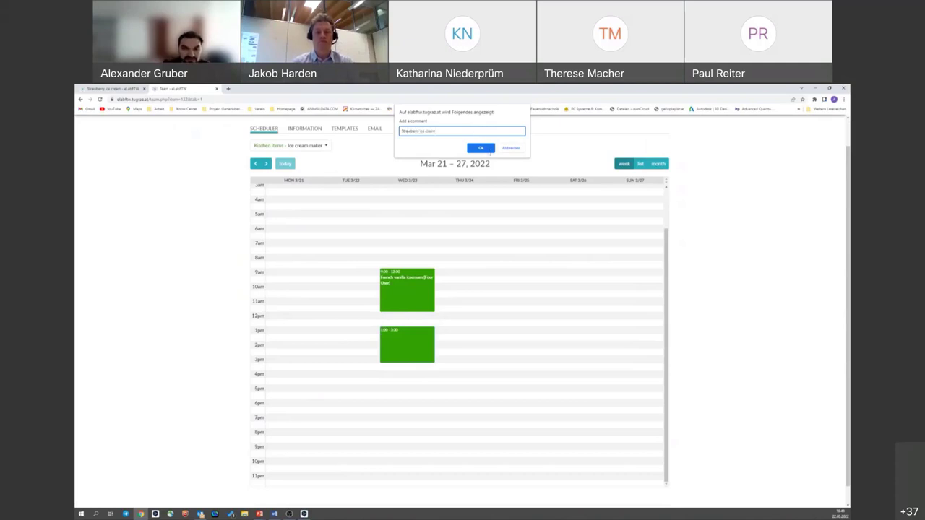
pyautogui.click(489, 153)
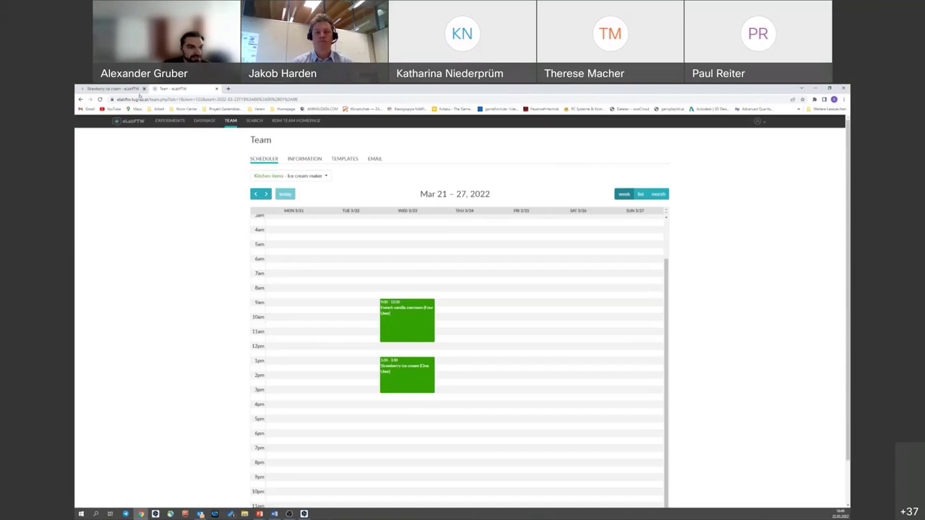
# Step: Book the Mixer for Wednesday 3/23 from 3:00 to 5:00 pm with the comment "Strawberry ice cream"
pyautogui.click(205, 120)
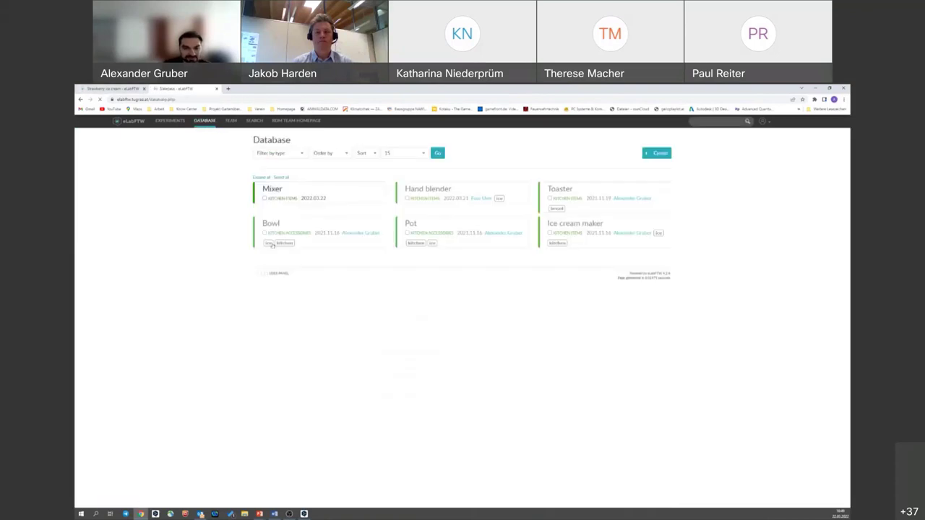
pyautogui.click(273, 188)
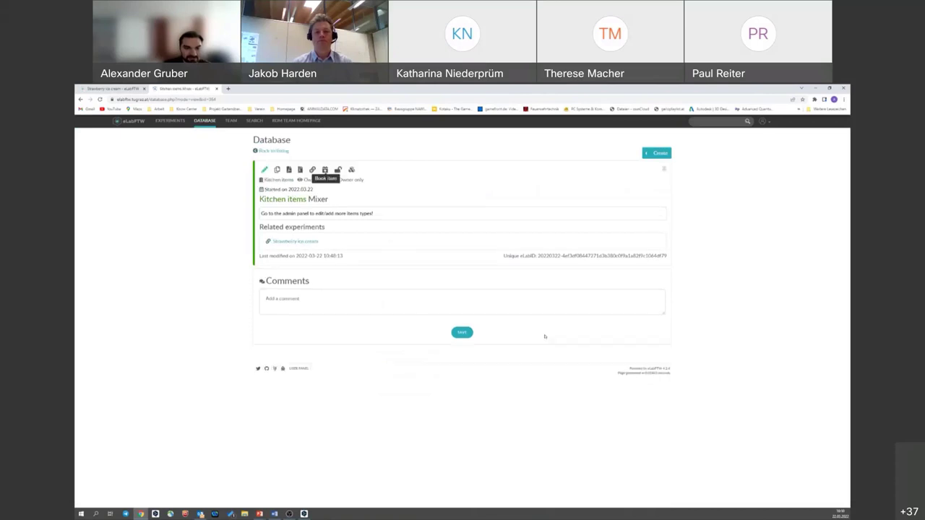
pyautogui.click(320, 170)
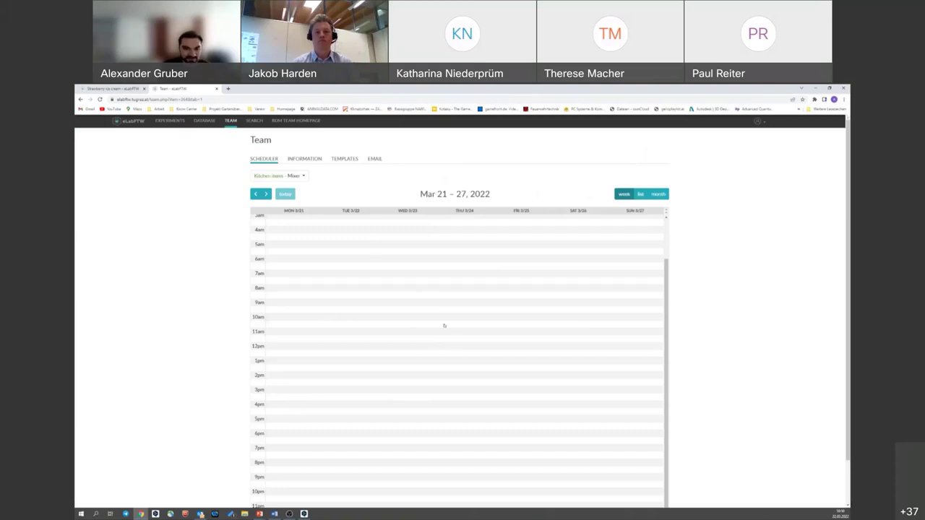
pyautogui.scroll(-1, 434, 322)
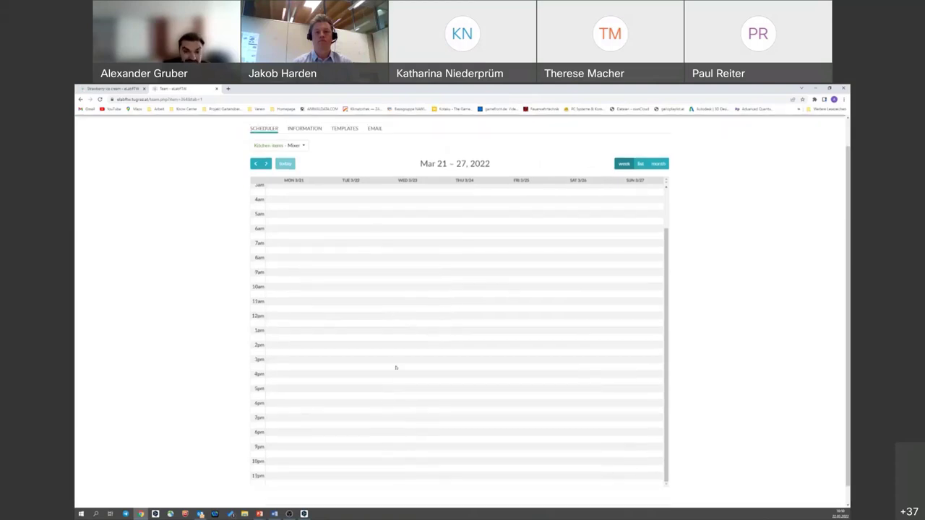
pyautogui.moveTo(405, 360); pyautogui.dragTo(407, 385)
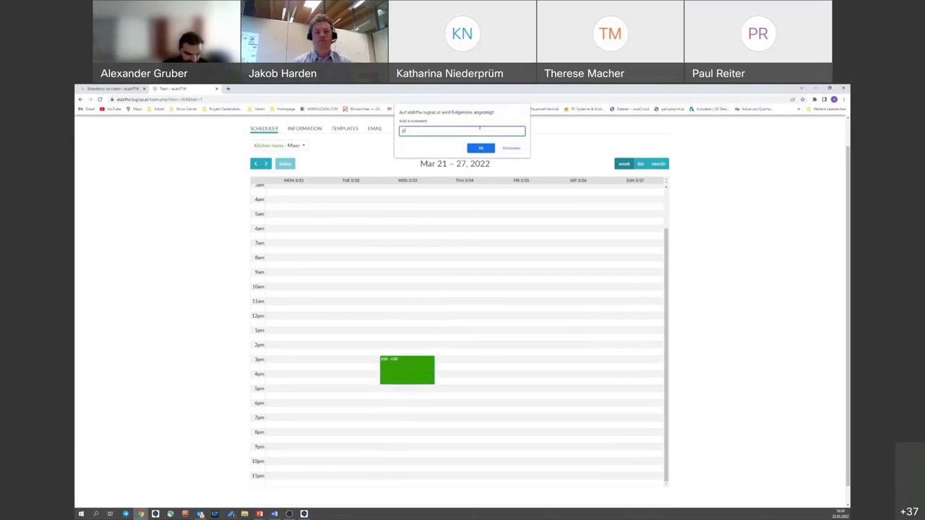
pyautogui.write('Strawberry ice cream')
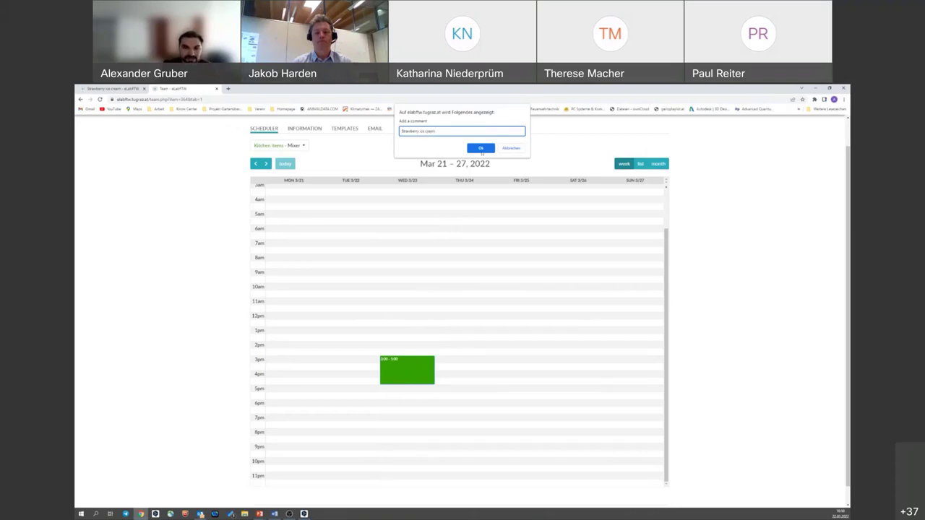
pyautogui.press('Return')
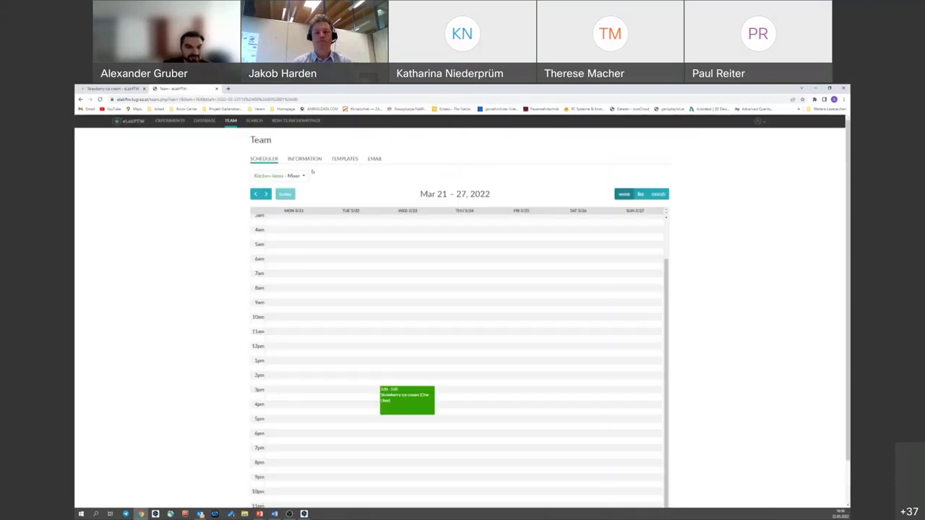
# Step: Show the week's bookings for all bookable items in the team scheduler
pyautogui.click(304, 177)
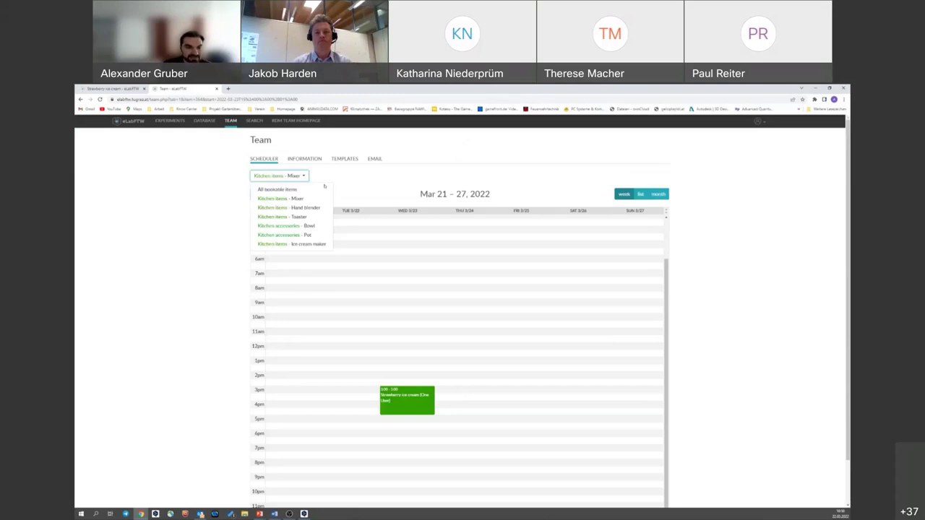
pyautogui.click(263, 178)
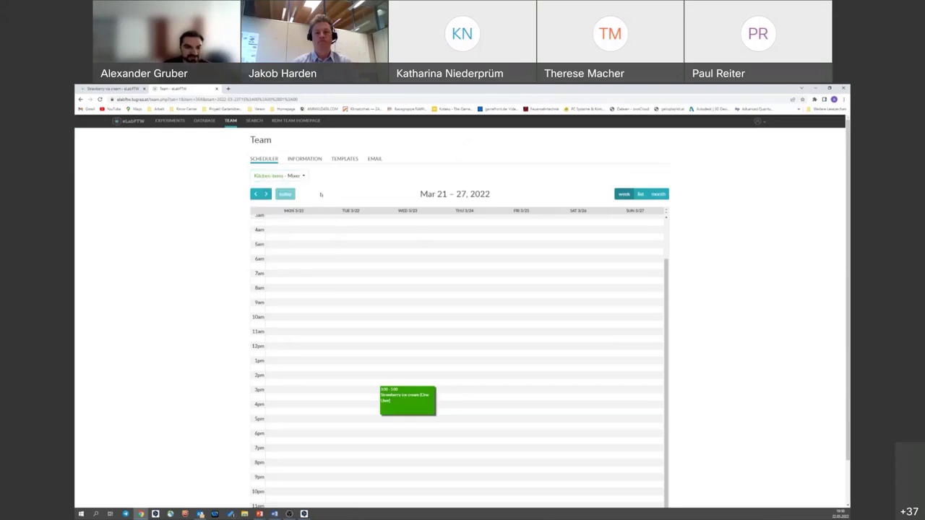
pyautogui.click(303, 177)
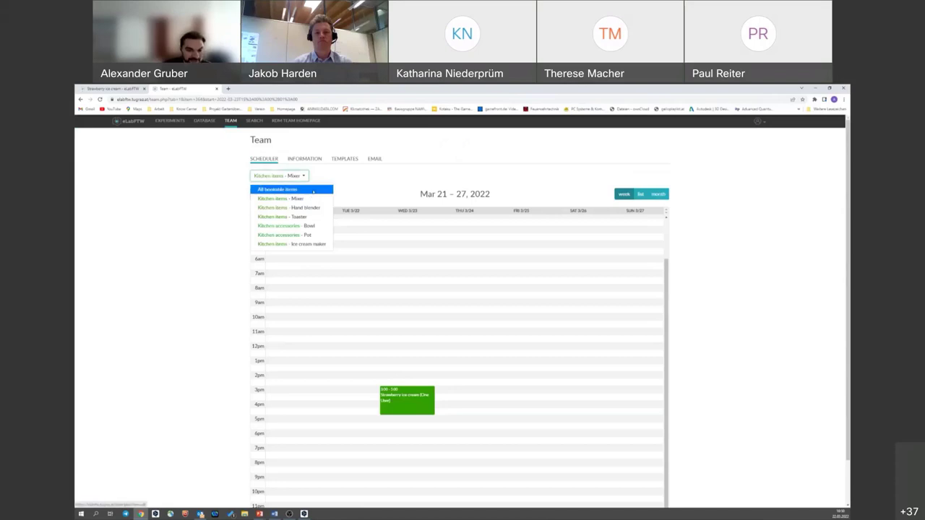
pyautogui.click(313, 190)
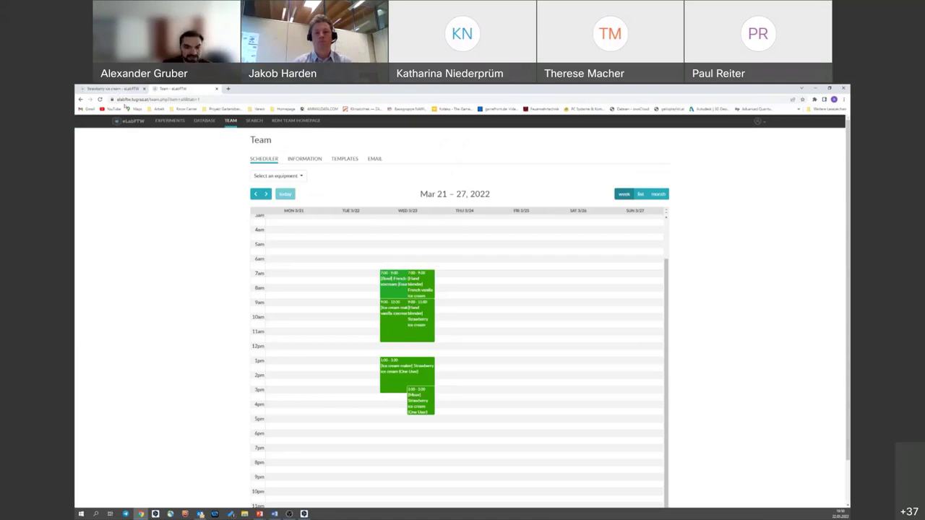
# Step: Return to the Strawberry ice cream experiment and open its permission settings
pyautogui.click(114, 88)
pyautogui.scroll(-2, 592, 467)
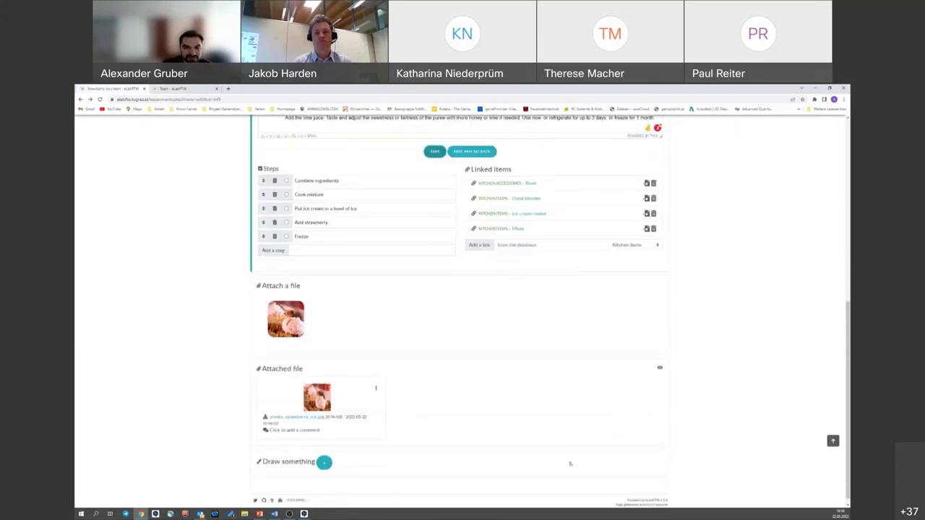
pyautogui.scroll(10, 592, 468)
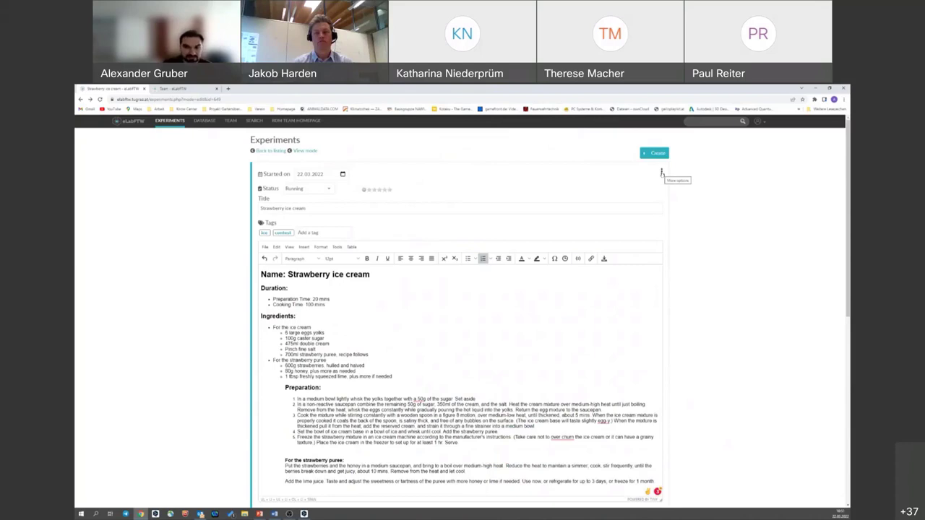
pyautogui.click(661, 172)
pyautogui.click(571, 177)
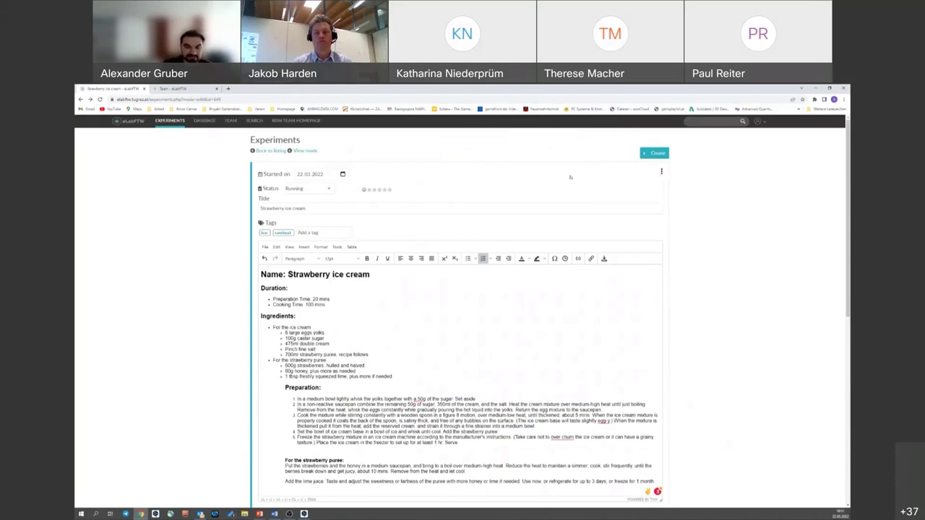
pyautogui.click(661, 173)
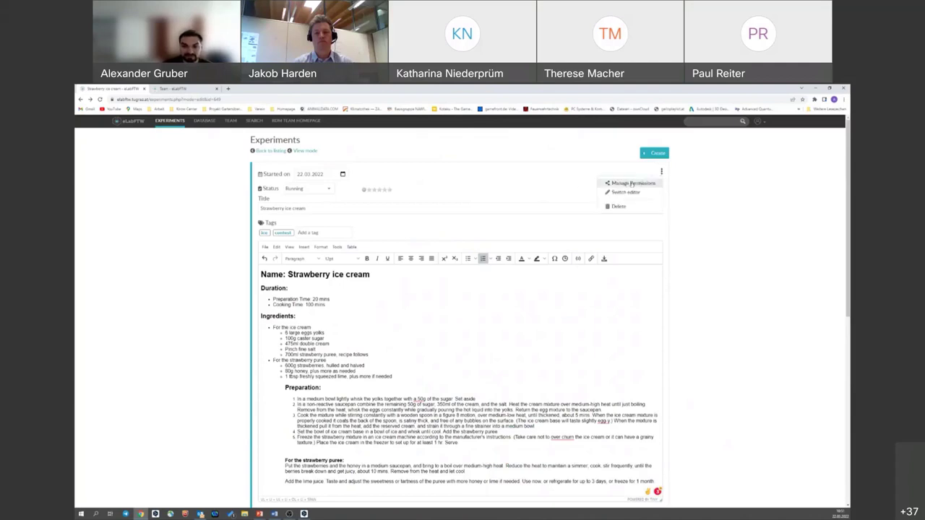
pyautogui.click(631, 183)
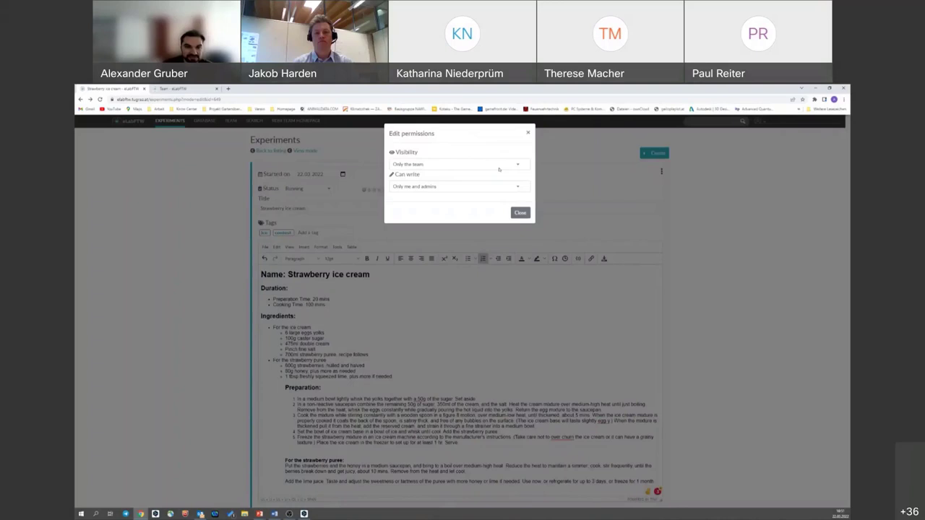
# Step: Try the visibility Only me for the experiment and set it back to Only the team
pyautogui.click(499, 167)
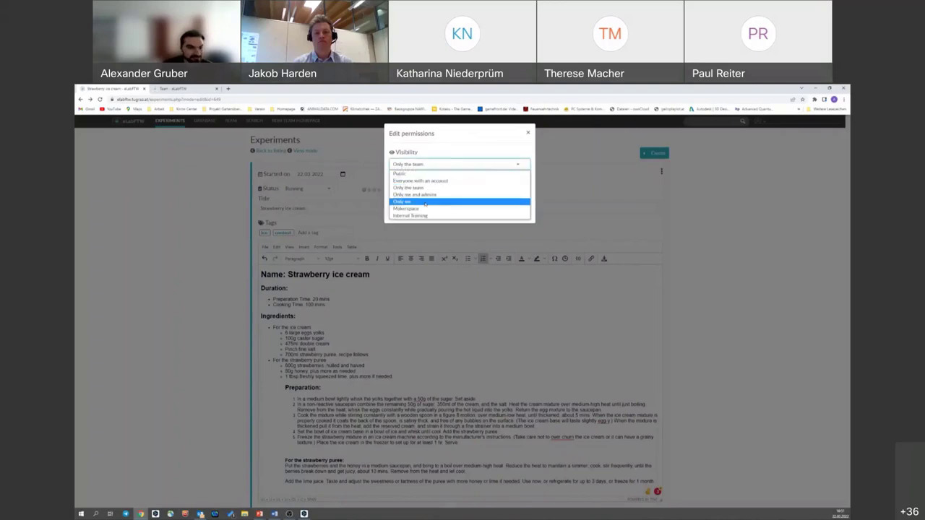
pyautogui.click(425, 203)
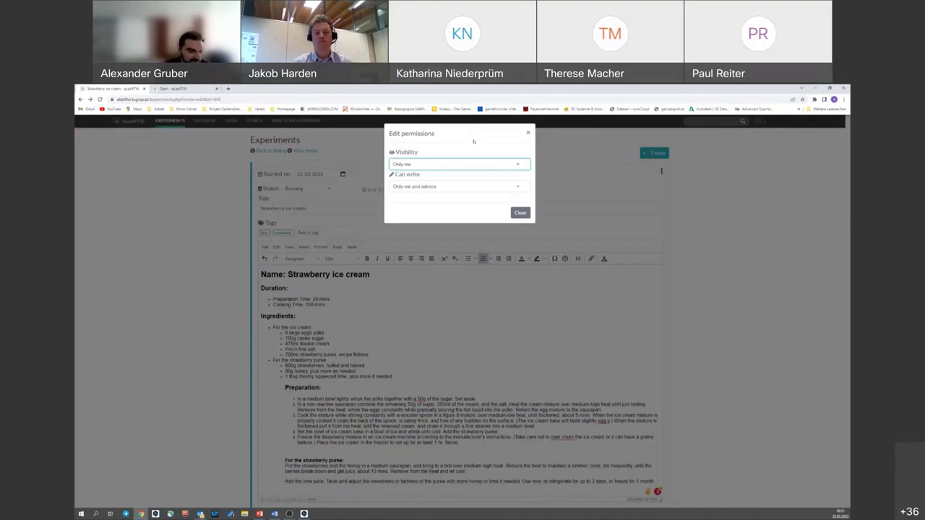
pyautogui.click(497, 164)
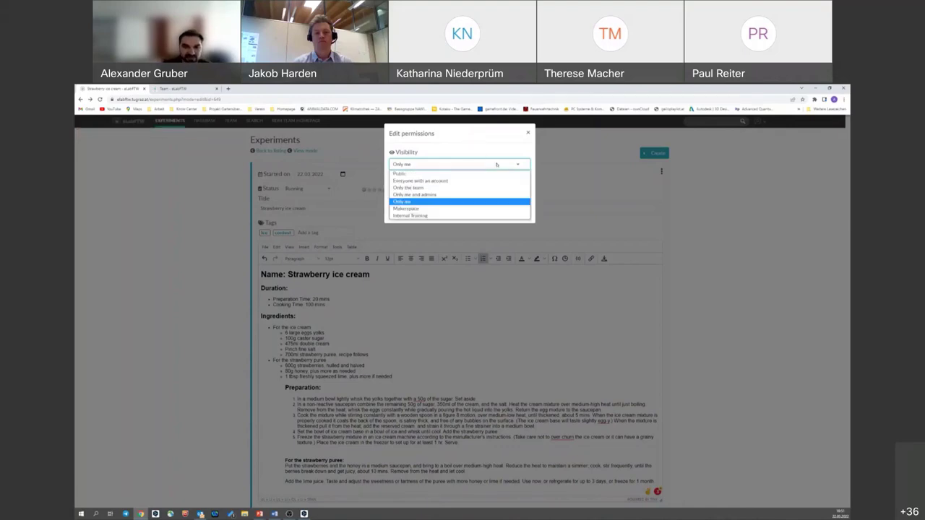
pyautogui.click(458, 188)
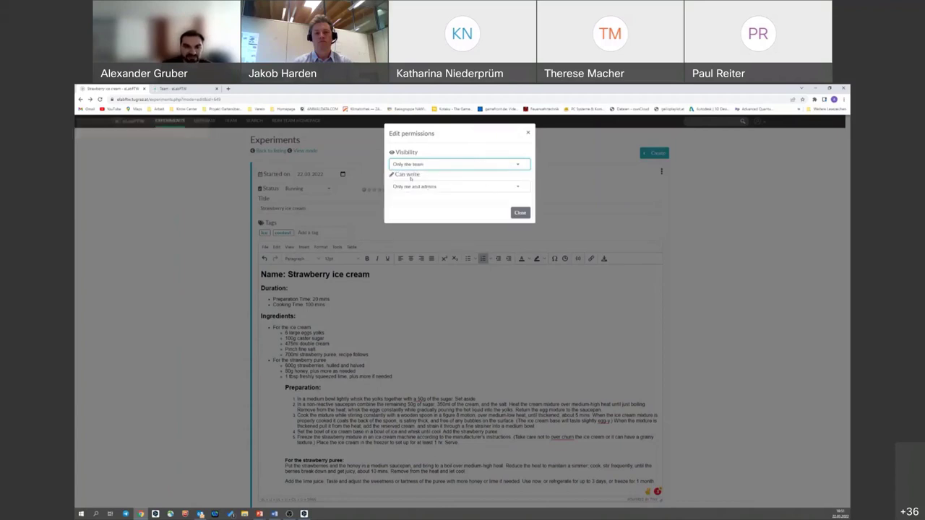
# Step: Set the experiment's write permission to Only me and save the experiment
pyautogui.click(486, 187)
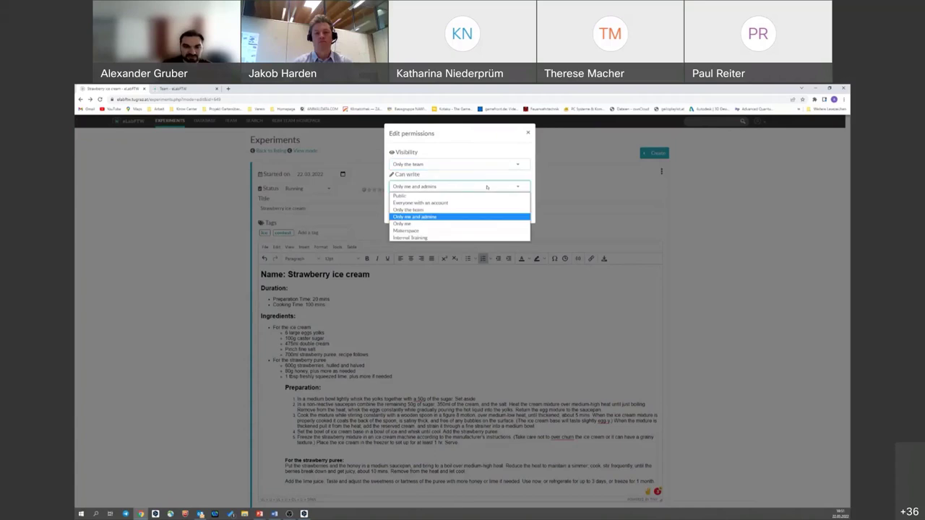
pyautogui.click(458, 224)
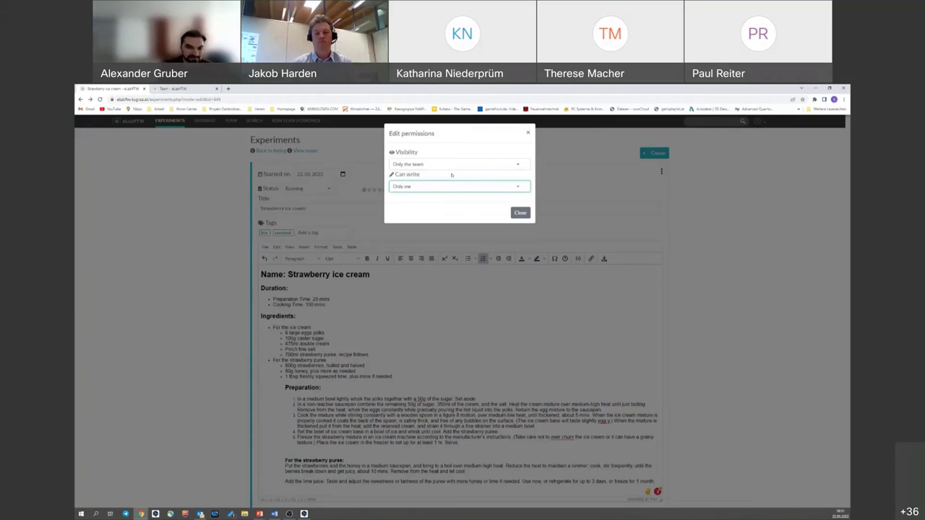
pyautogui.click(576, 149)
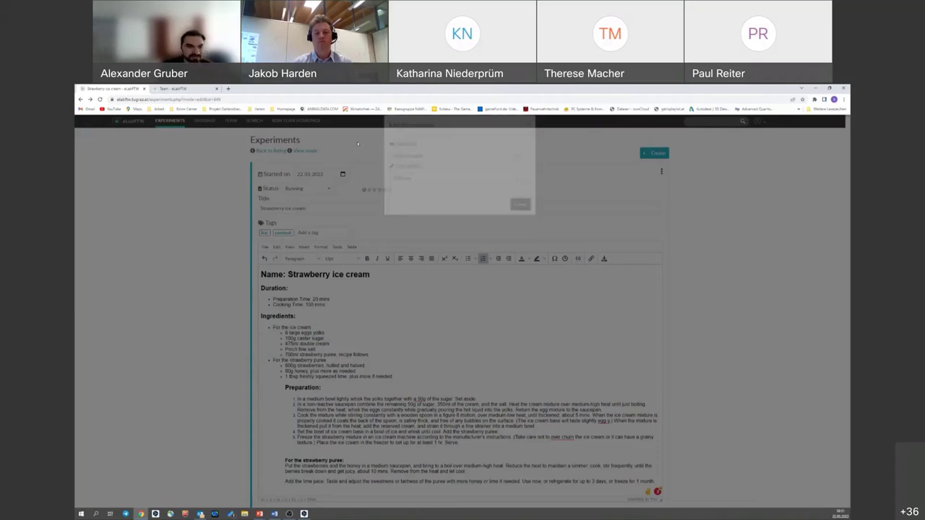
pyautogui.scroll(-2, 441, 372)
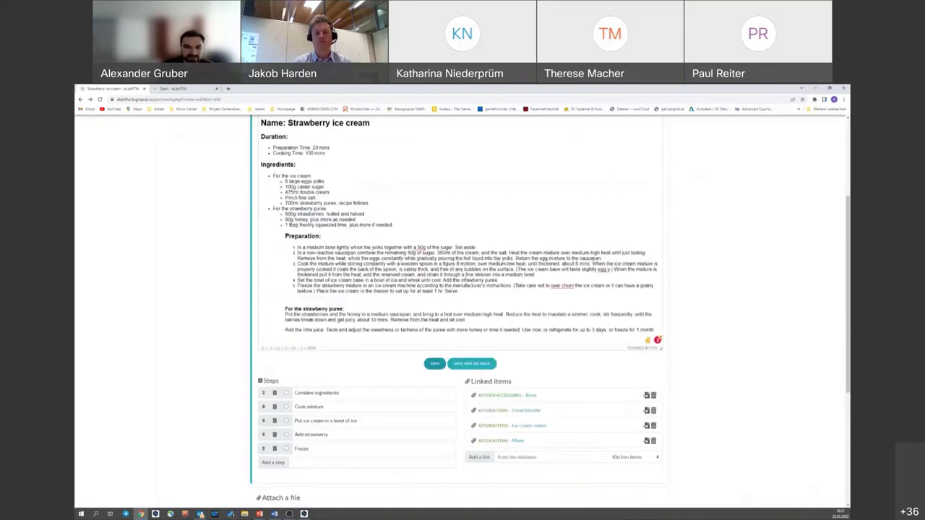
pyautogui.click(434, 364)
pyautogui.scroll(2, 441, 217)
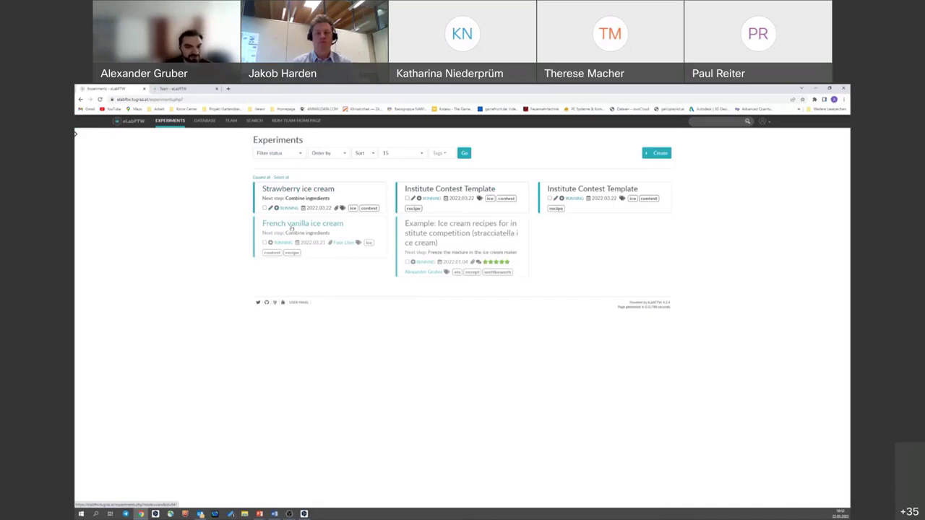
# Step: Open the French vanilla ice cream experiment from the experiments list and examine its permissions, recipe, steps, linked items and attached file
pyautogui.click(293, 225)
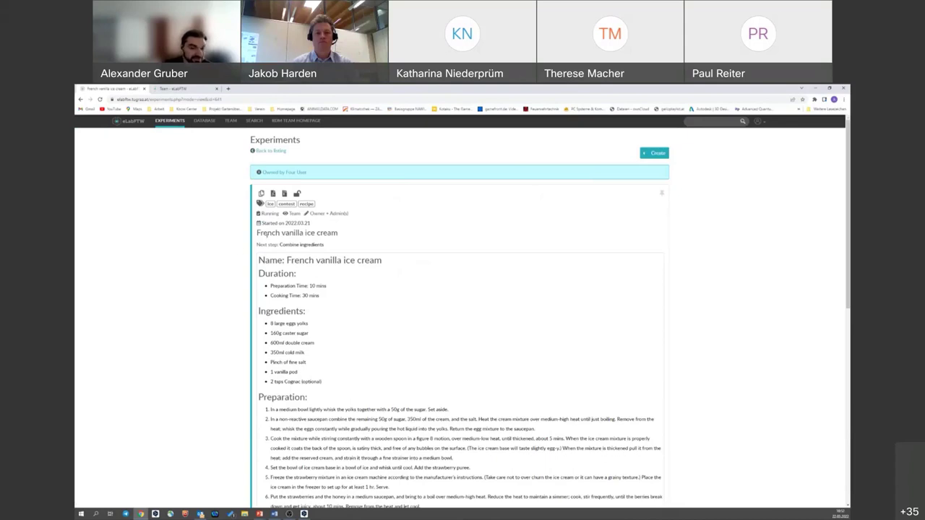
pyautogui.scroll(-1, 315, 255)
pyautogui.scroll(1, 315, 254)
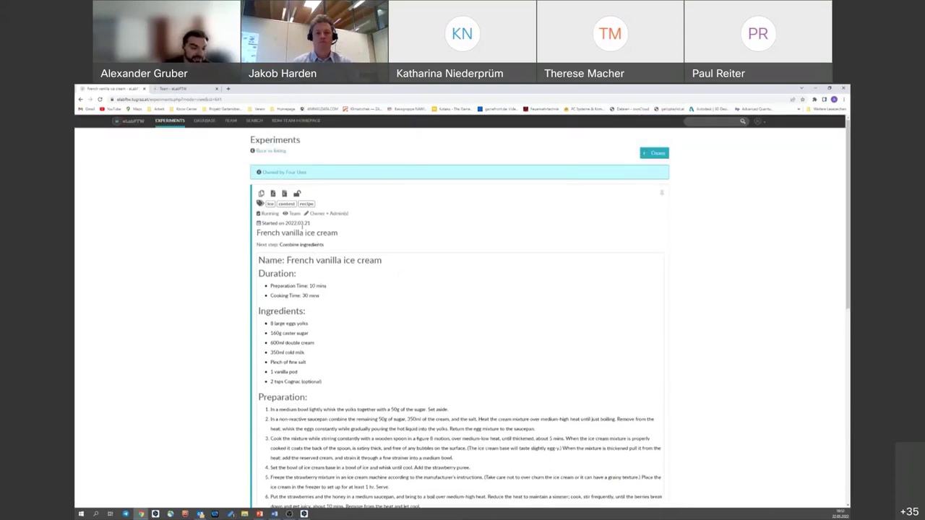
pyautogui.scroll(-3, 340, 267)
pyautogui.scroll(-3, 351, 278)
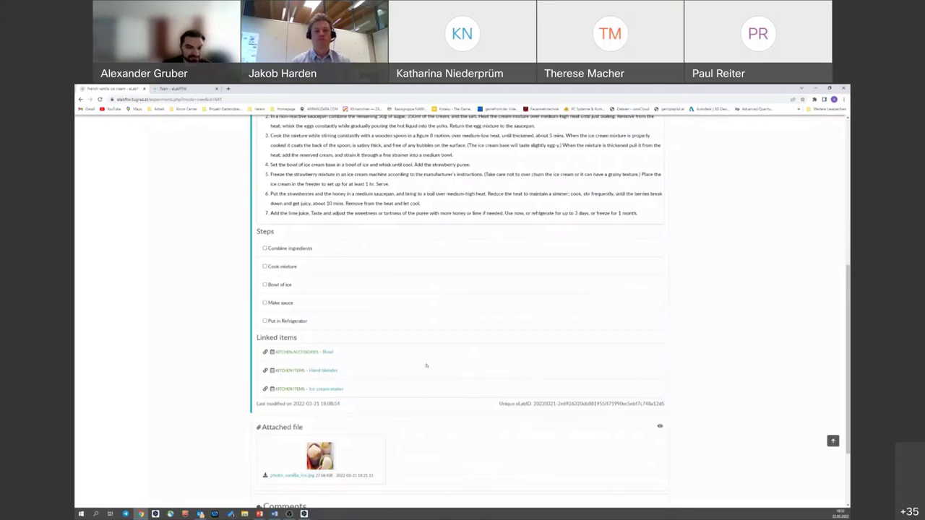
pyautogui.scroll(6, 353, 342)
pyautogui.scroll(-8, 420, 354)
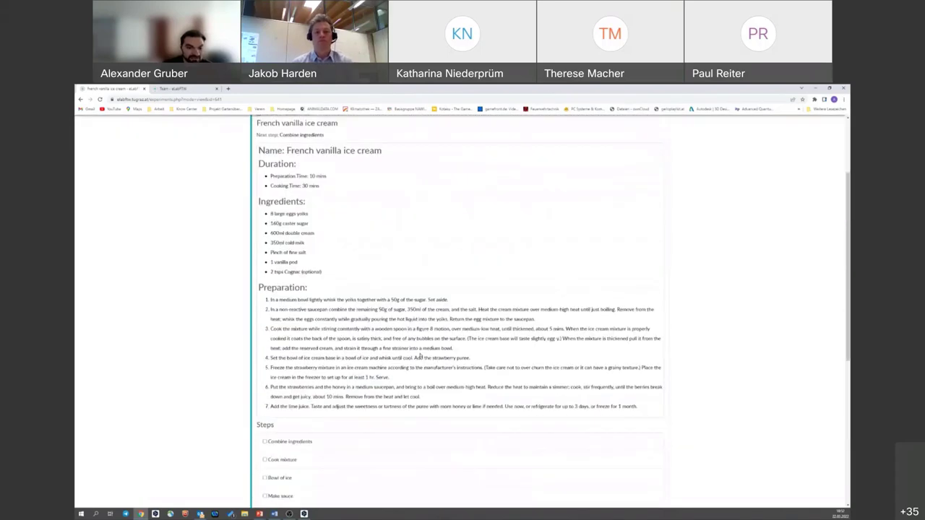
pyautogui.scroll(8, 376, 307)
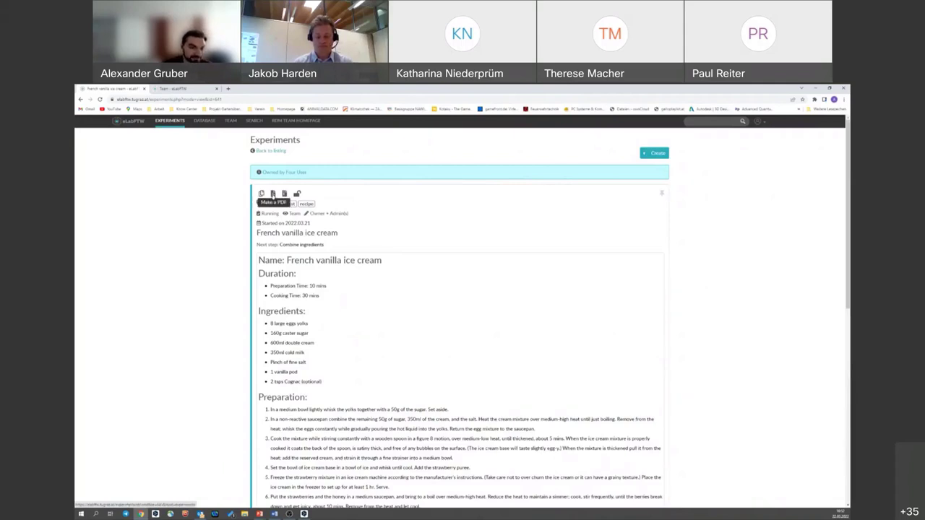
pyautogui.scroll(-2, 448, 189)
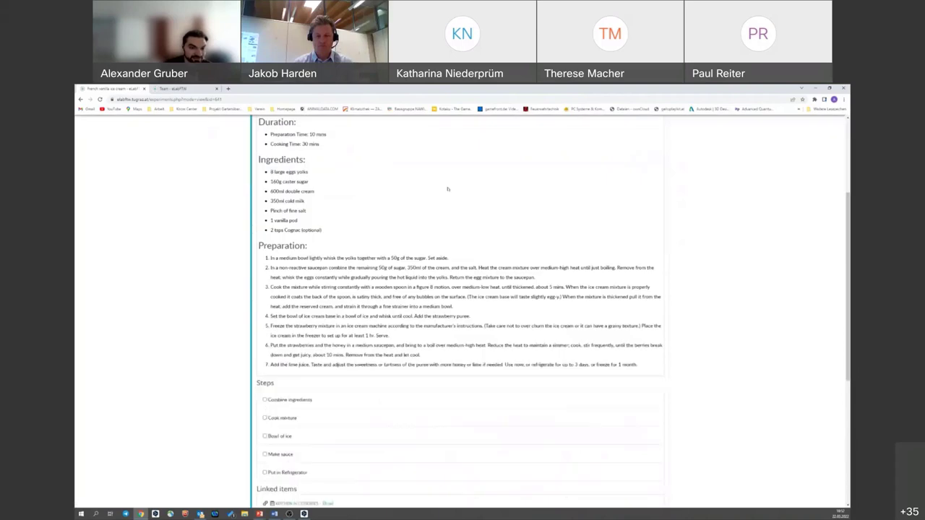
pyautogui.scroll(2, 350, 355)
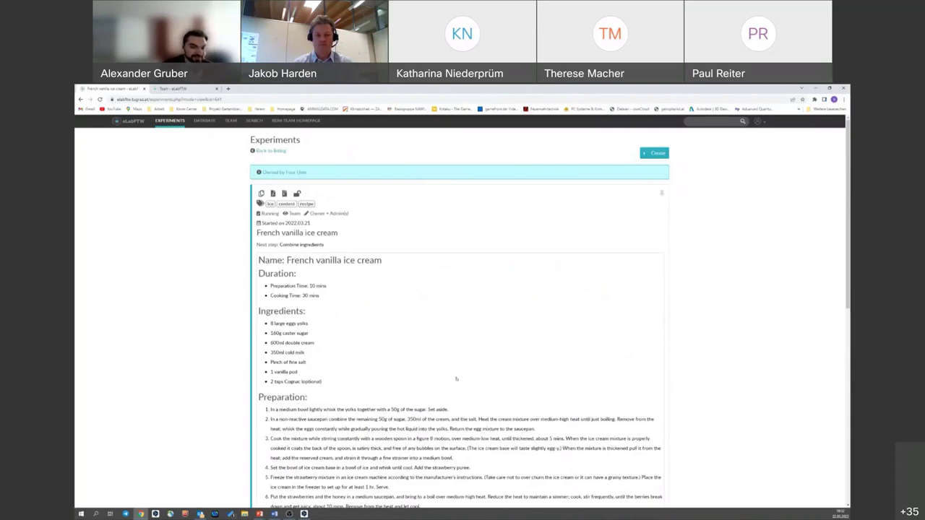
pyautogui.scroll(-1, 451, 370)
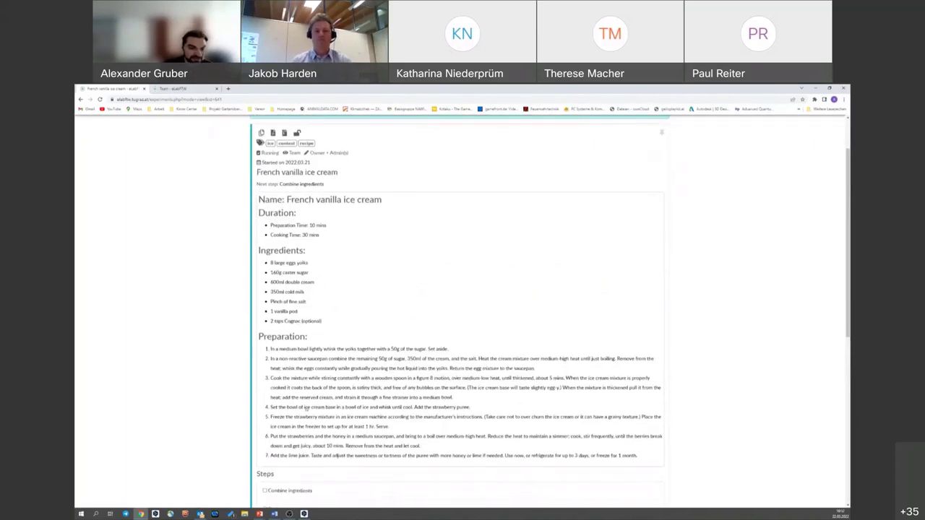
pyautogui.scroll(-2, 361, 339)
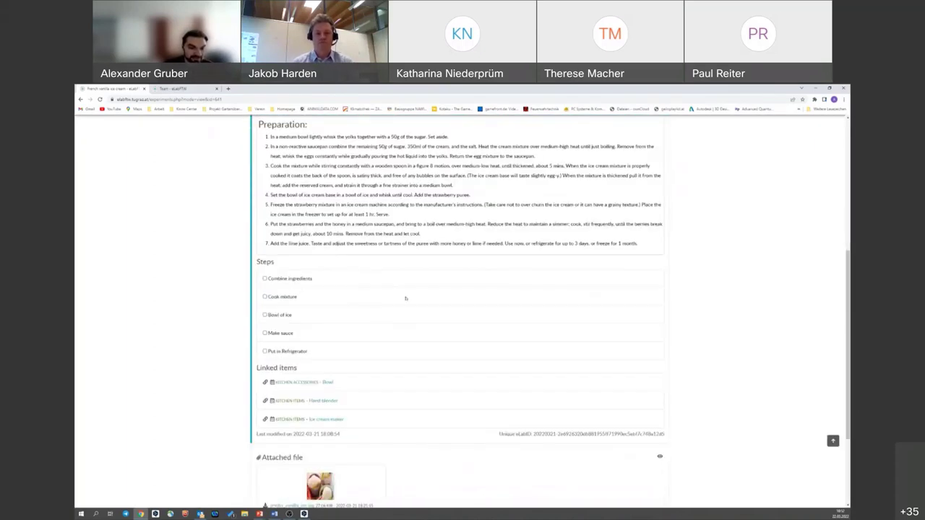
pyautogui.scroll(-3, 397, 357)
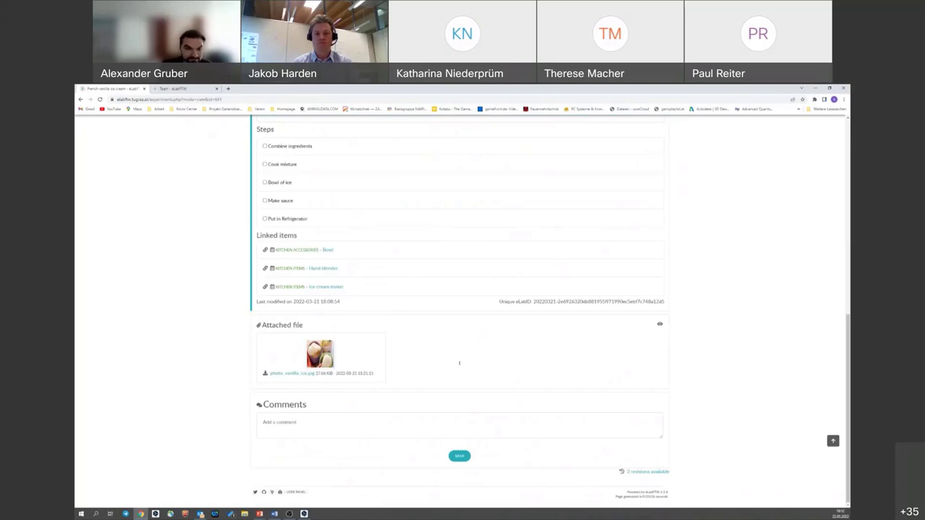
pyautogui.scroll(3, 433, 332)
pyautogui.scroll(3, 367, 190)
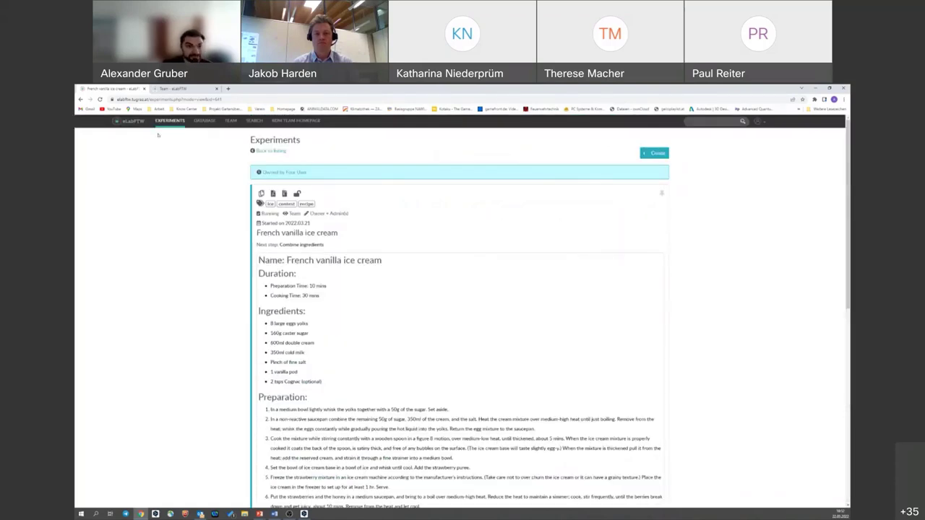